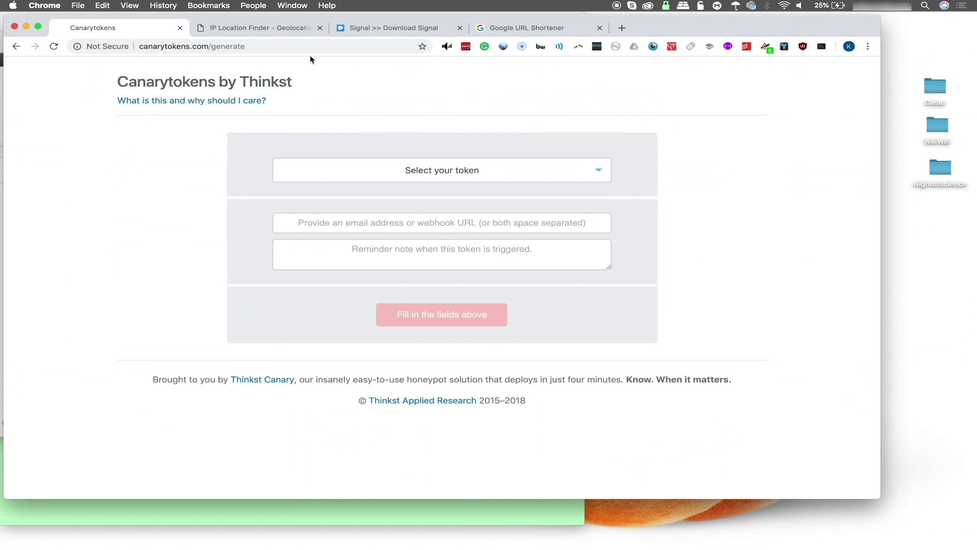
# Open the 'Select your token' dropdown to view the available Canarytoken types
pyautogui.click(461, 180)
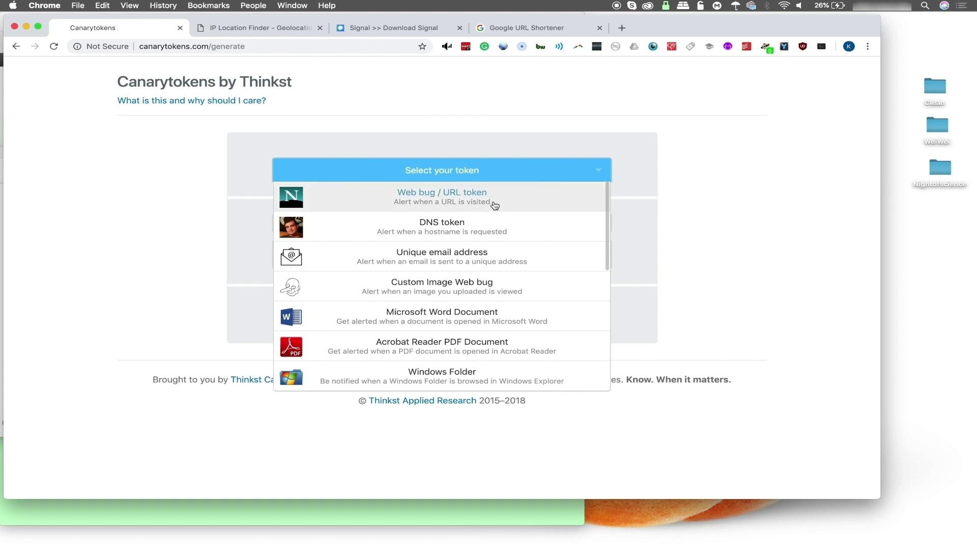
# Create a Web bug / URL token alerting the entered e-mail address, with reminder 'wow, an intruder!'
pyautogui.click(396, 199)
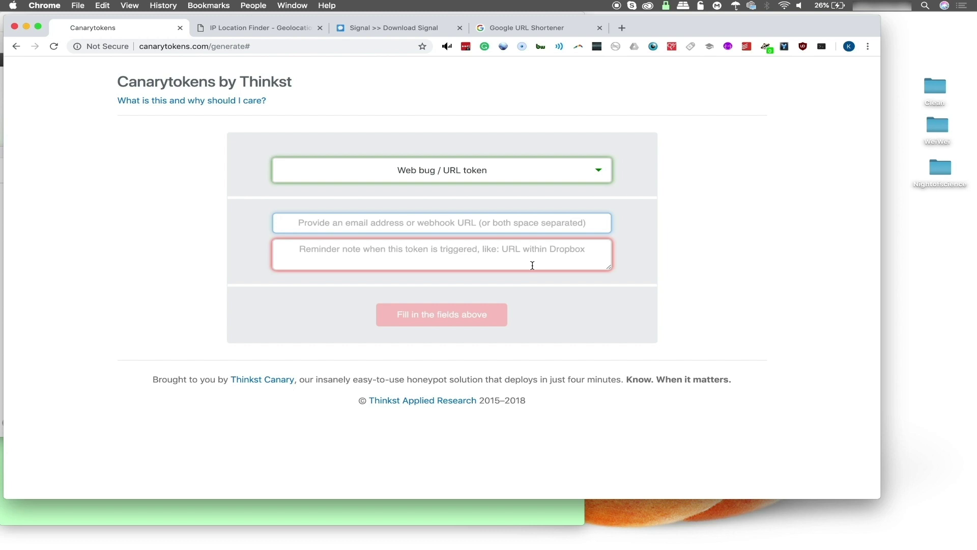
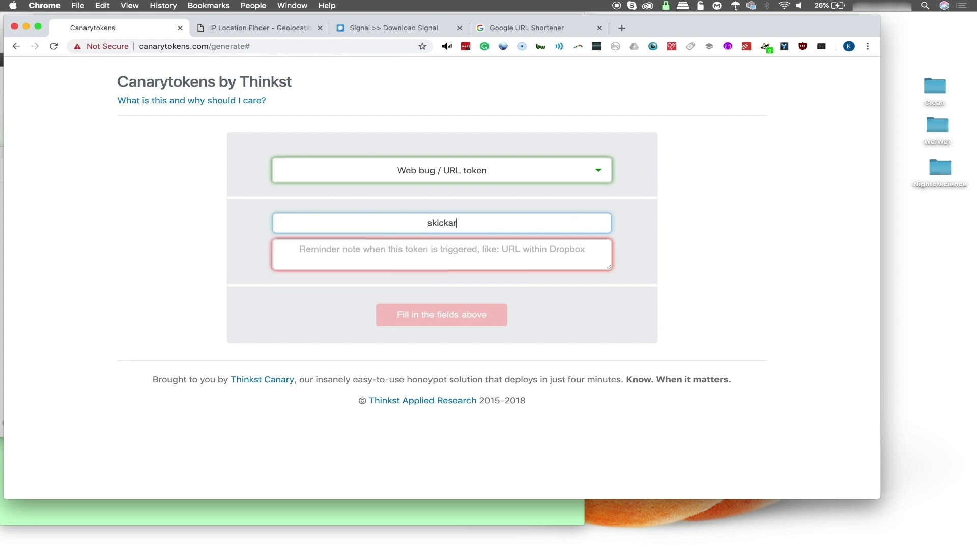
pyautogui.click(539, 266)
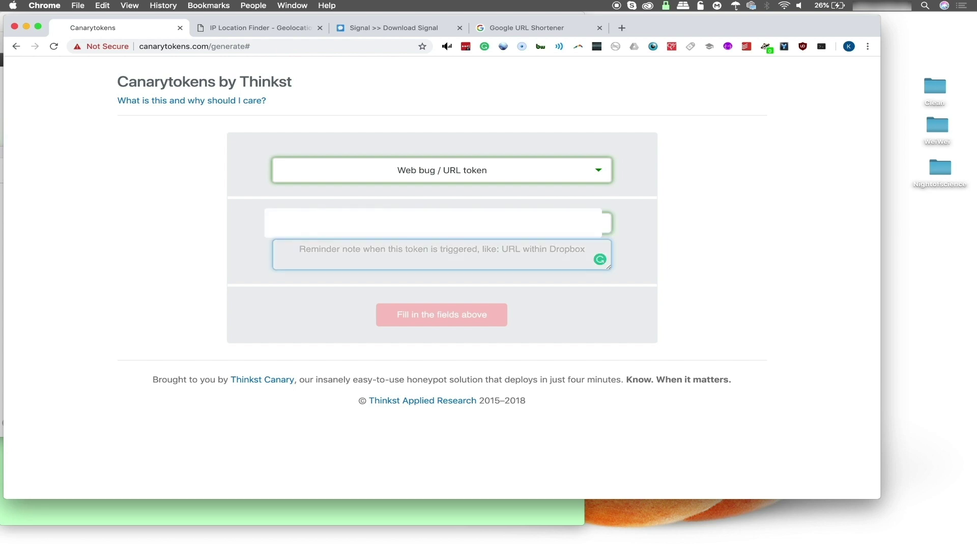
pyautogui.write('w')
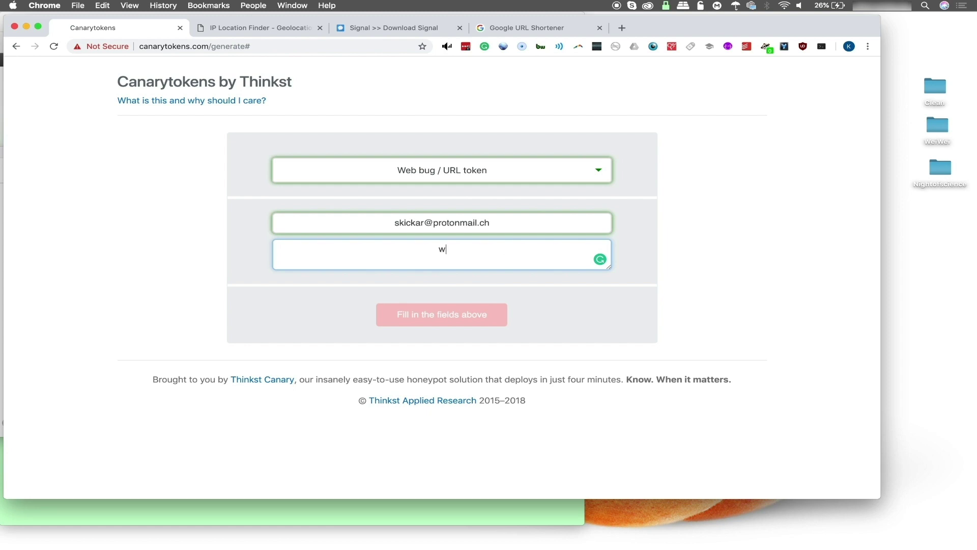
pyautogui.write('ow , an ')
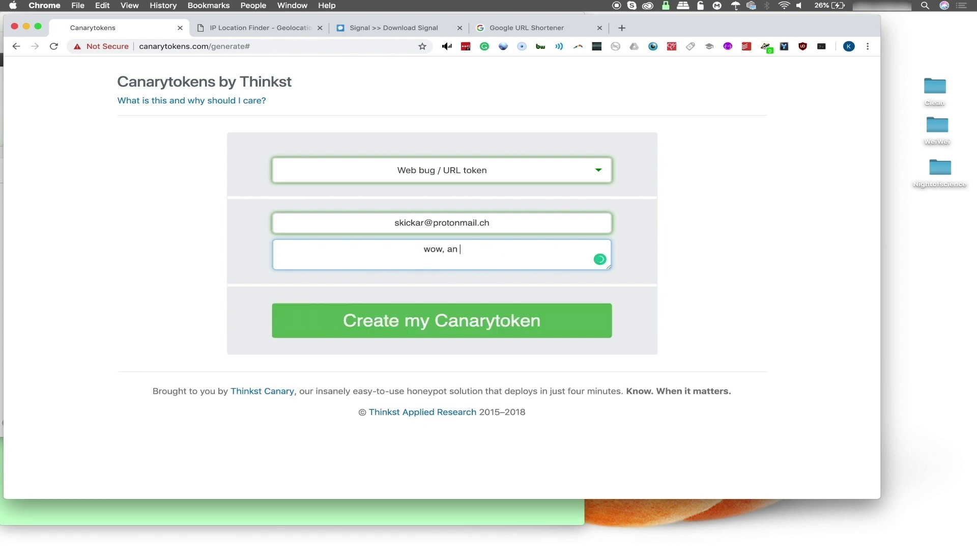
pyautogui.write('intruder!')
pyautogui.click(468, 314)
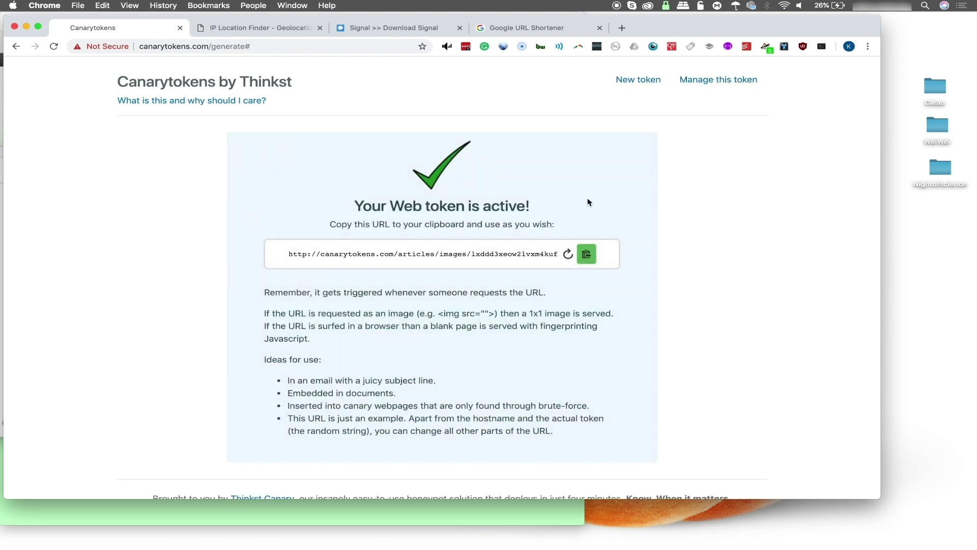
# Select the new Web token's URL, then move to the Google URL Shortener tab
pyautogui.click(432, 256)
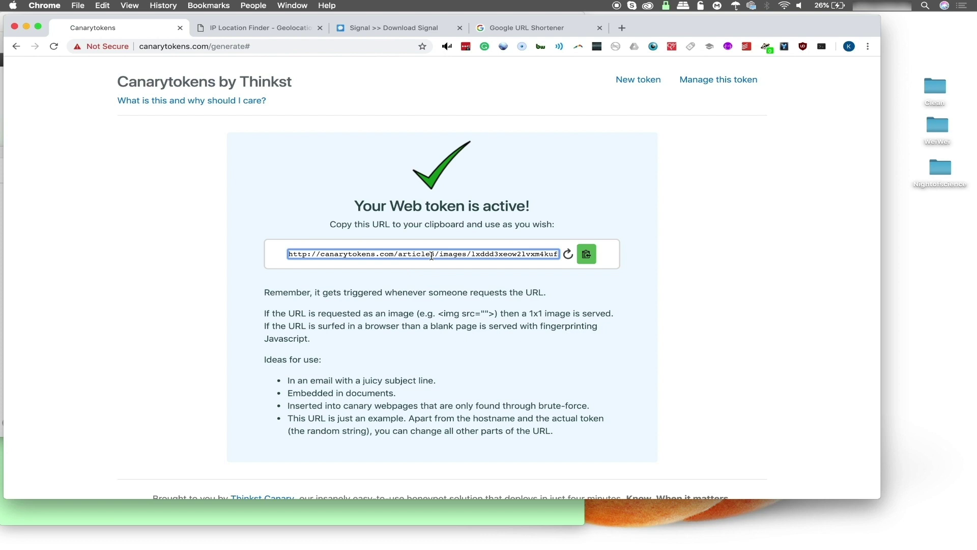
pyautogui.scroll(-2, 354, 310)
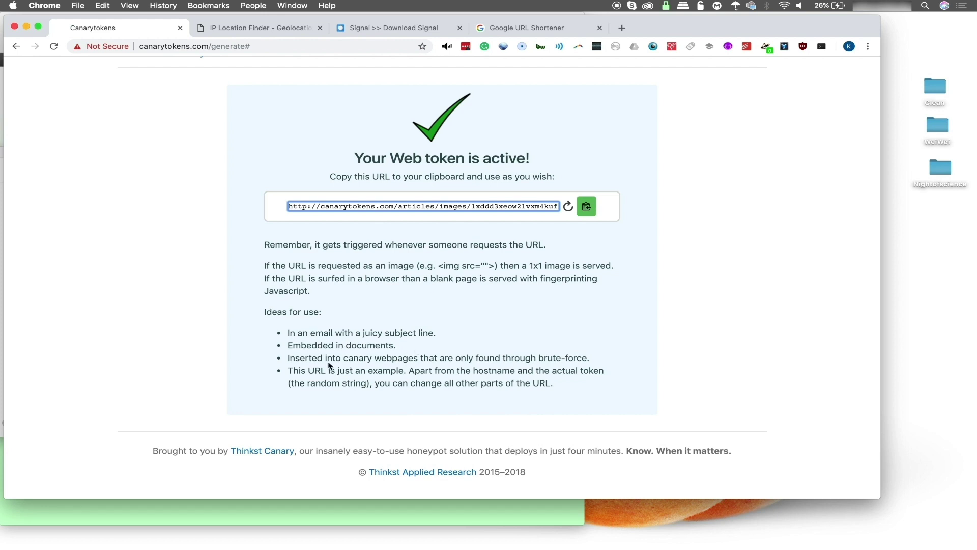
pyautogui.scroll(2, 371, 366)
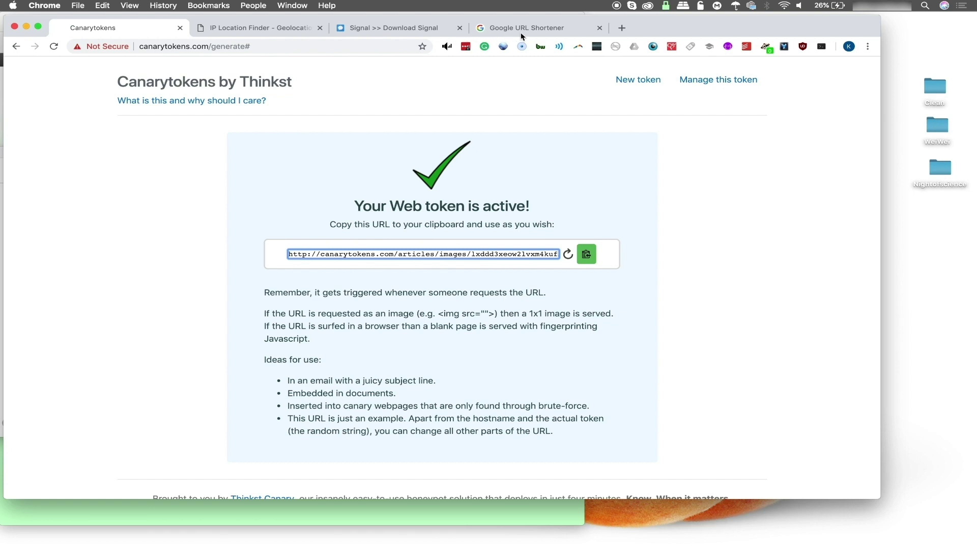
pyautogui.click(554, 27)
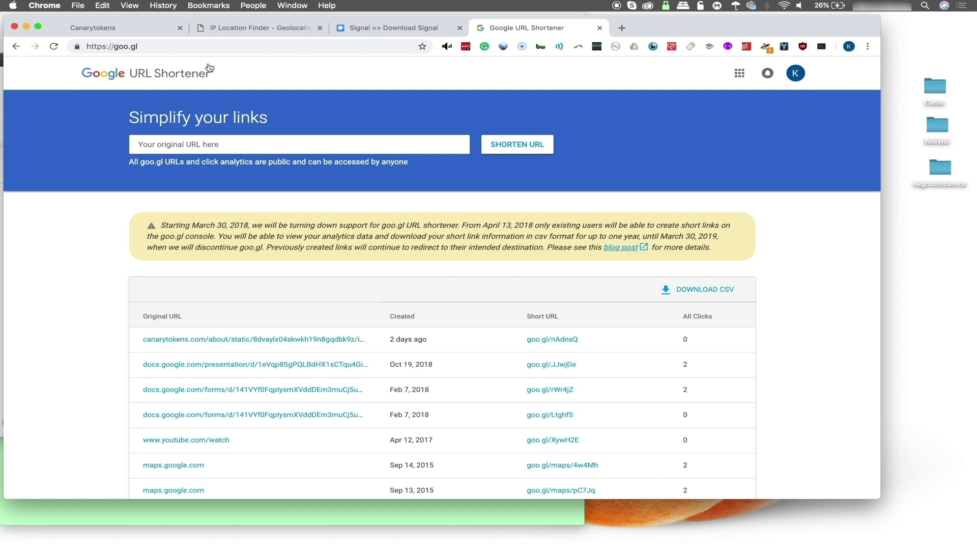
# Paste an address into another tab to load the GitHub D0xk1t page
pyautogui.click(355, 28)
pyautogui.click(307, 47)
pyautogui.write('https://github.com/ex0dus-0x/D0xk1t')
pyautogui.press('Return')
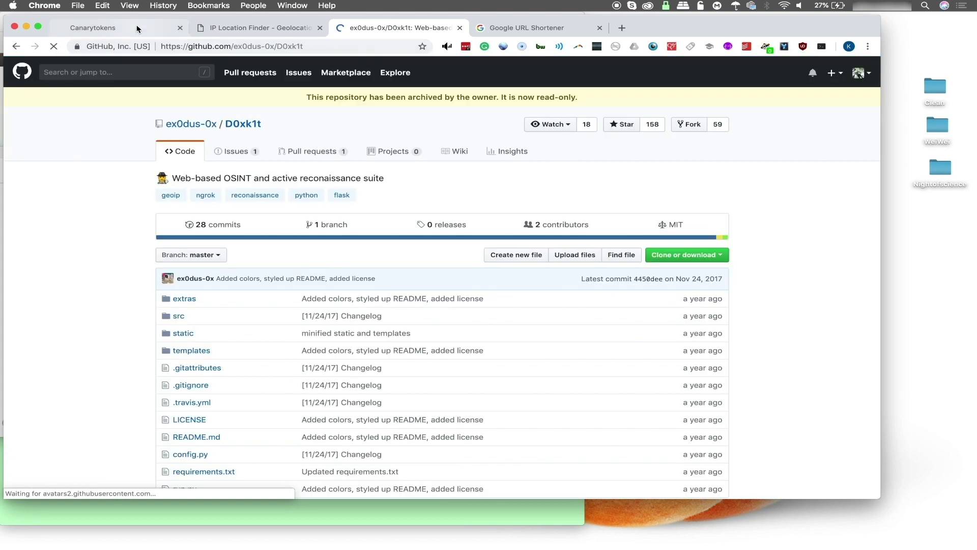
# Copy the Canarytoken URL and open it in the GitHub D0xk1t tab, replacing that page
pyautogui.click(117, 28)
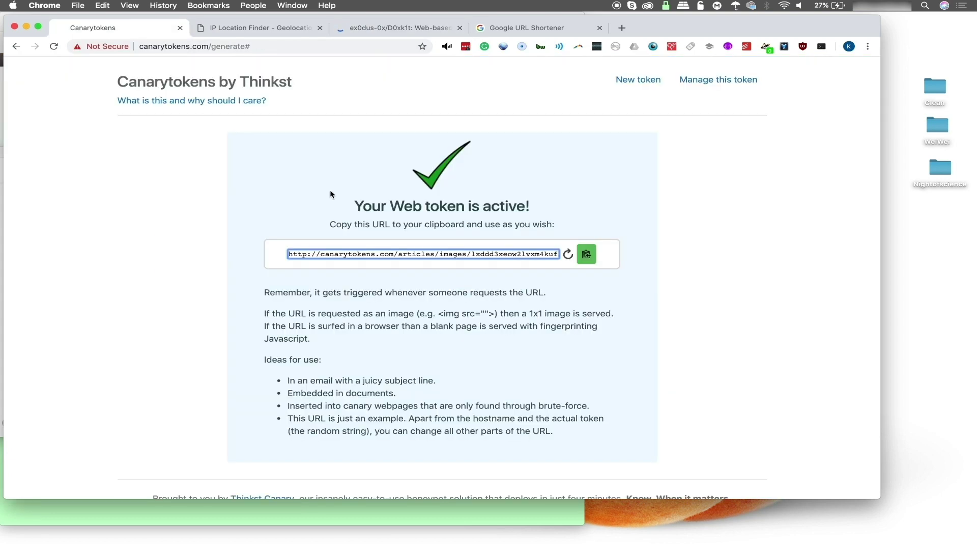
pyautogui.click(383, 252)
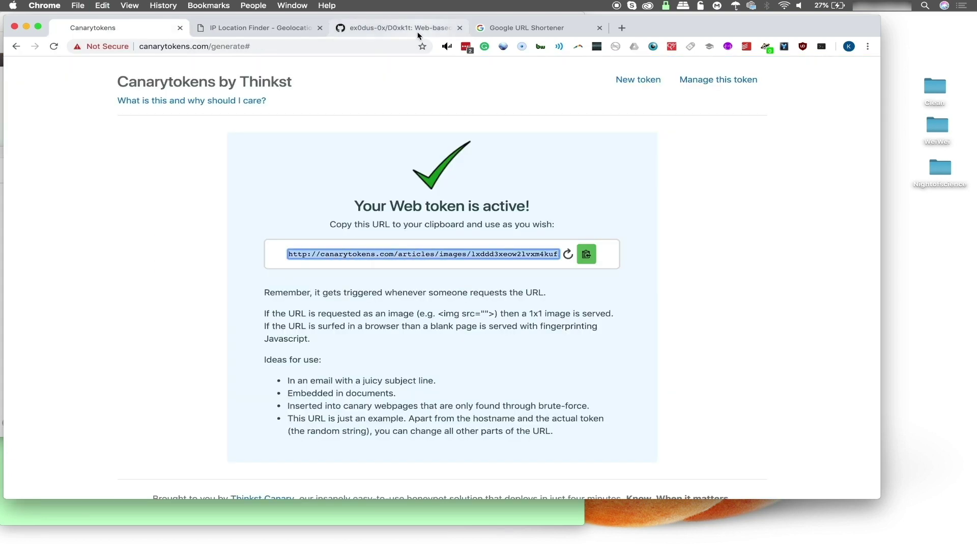
pyautogui.click(407, 25)
pyautogui.click(297, 49)
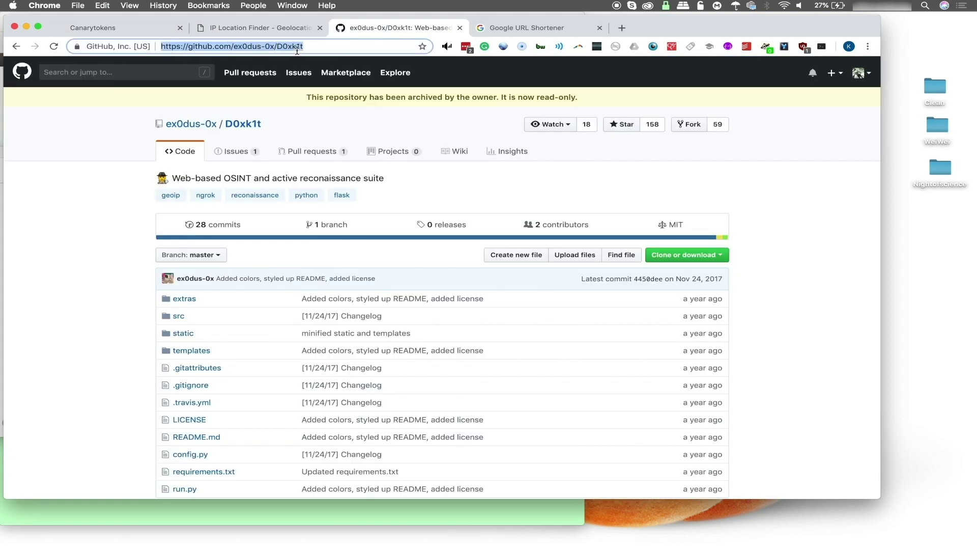
pyautogui.press('Return')
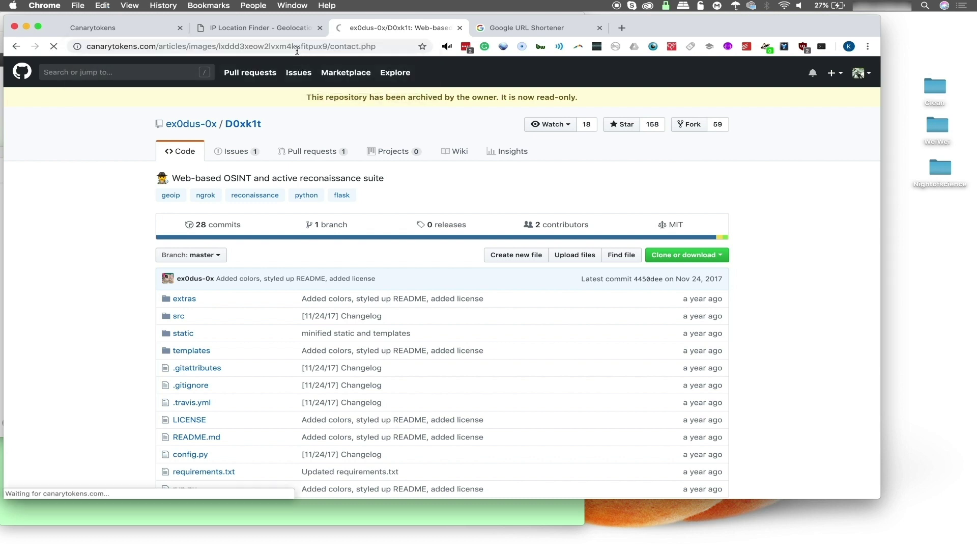
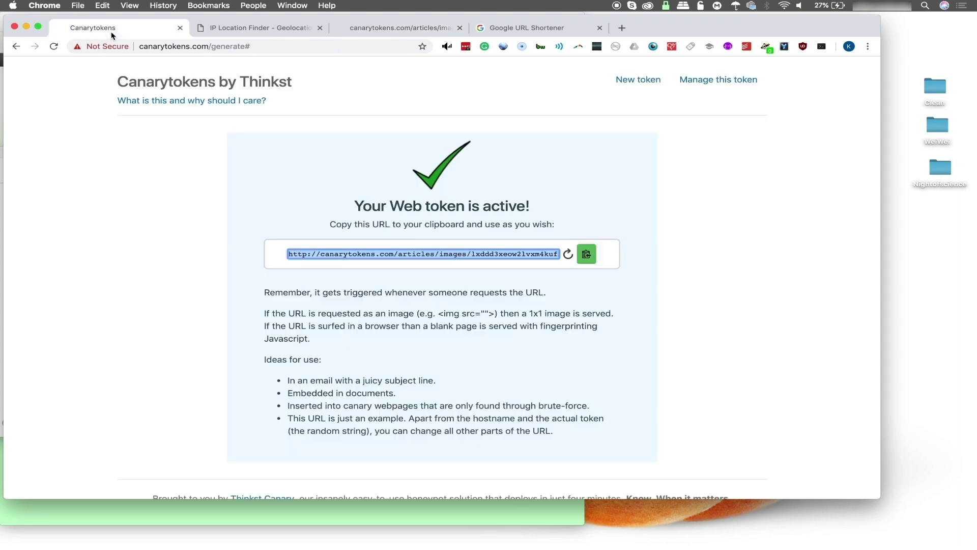
# Open the web token's History page to see its single HTTP trigger mapped at Stockholm
pyautogui.click(716, 81)
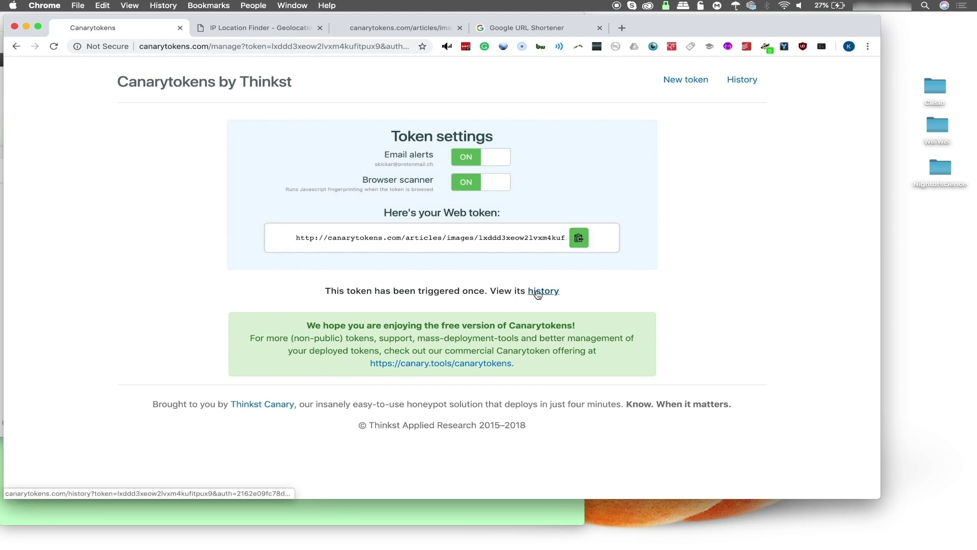
pyautogui.click(537, 292)
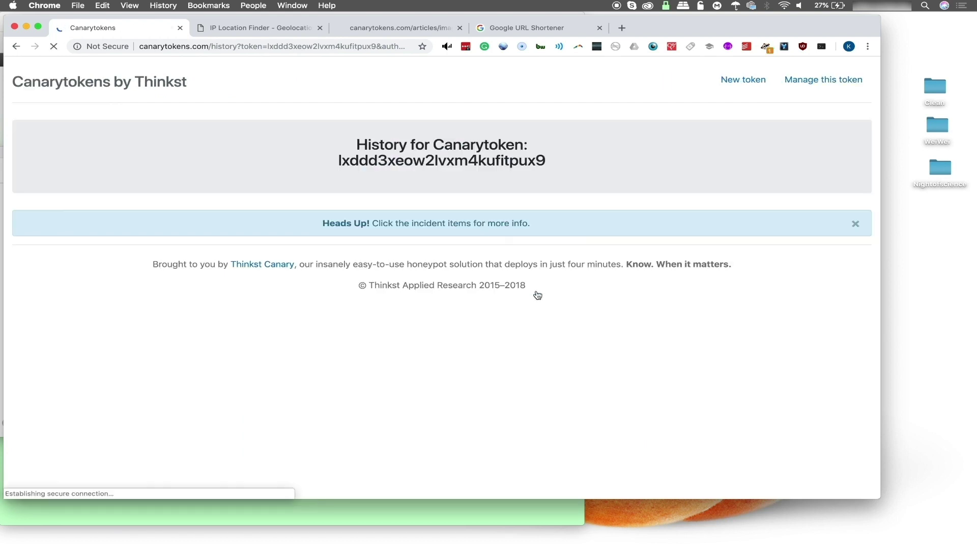
pyautogui.scroll(-5, 460, 255)
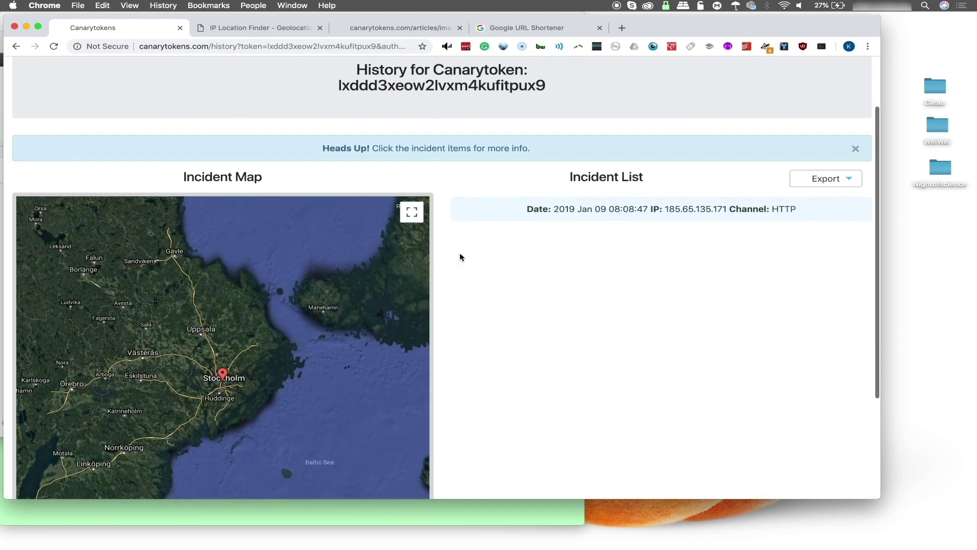
pyautogui.scroll(3, 459, 257)
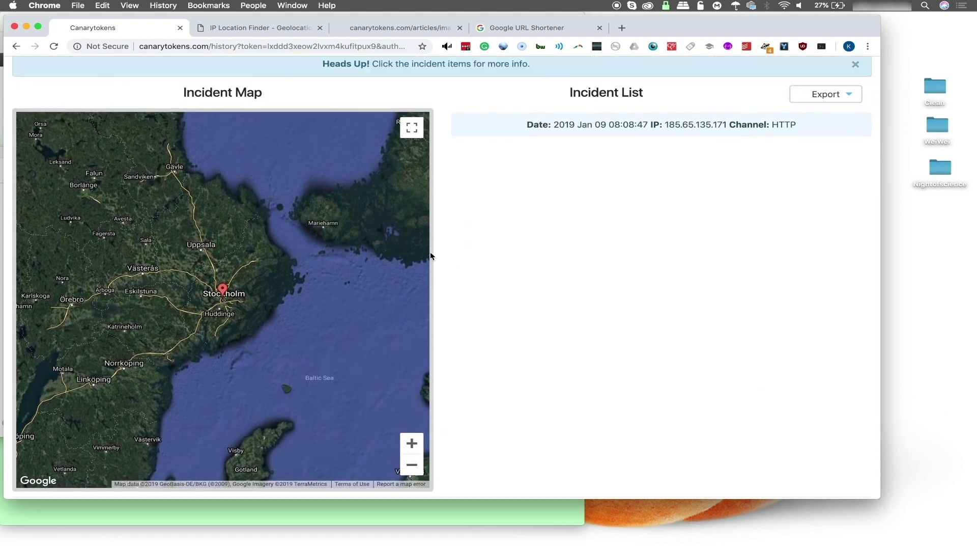
# Expand the incident and review its Stockholm geo info, Tor status, memo, user agent and Chrome 71 details
pyautogui.click(615, 132)
pyautogui.scroll(-2, 605, 172)
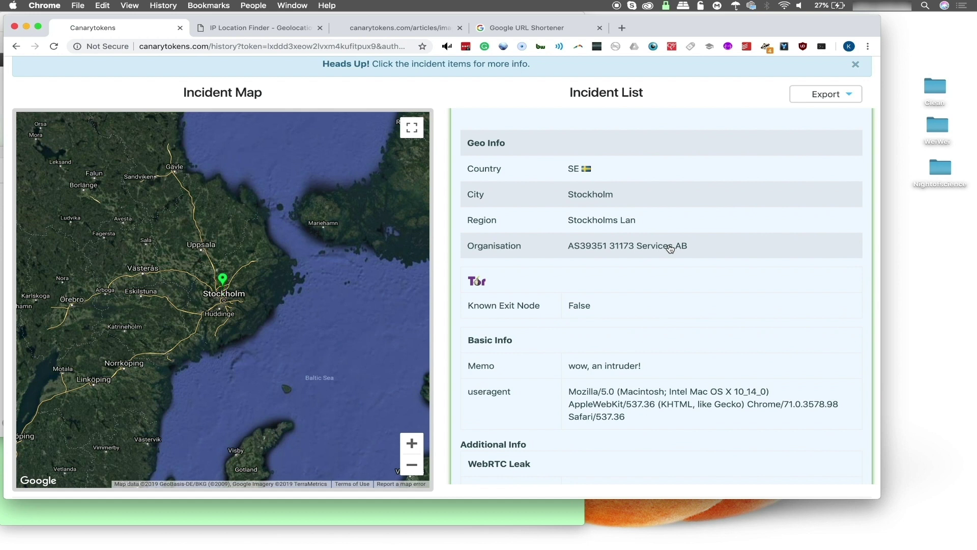
pyautogui.scroll(-4, 670, 250)
pyautogui.scroll(-1, 670, 248)
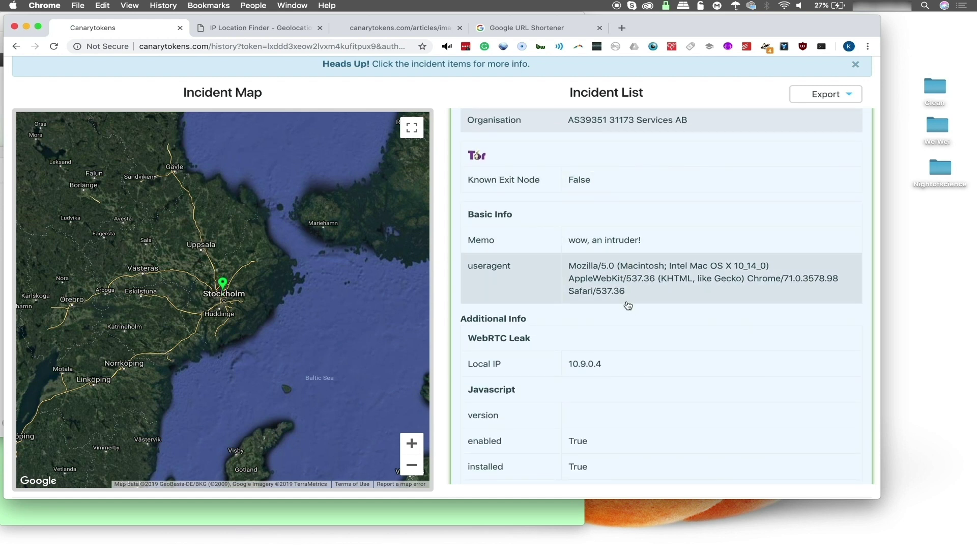
pyautogui.scroll(-2, 627, 305)
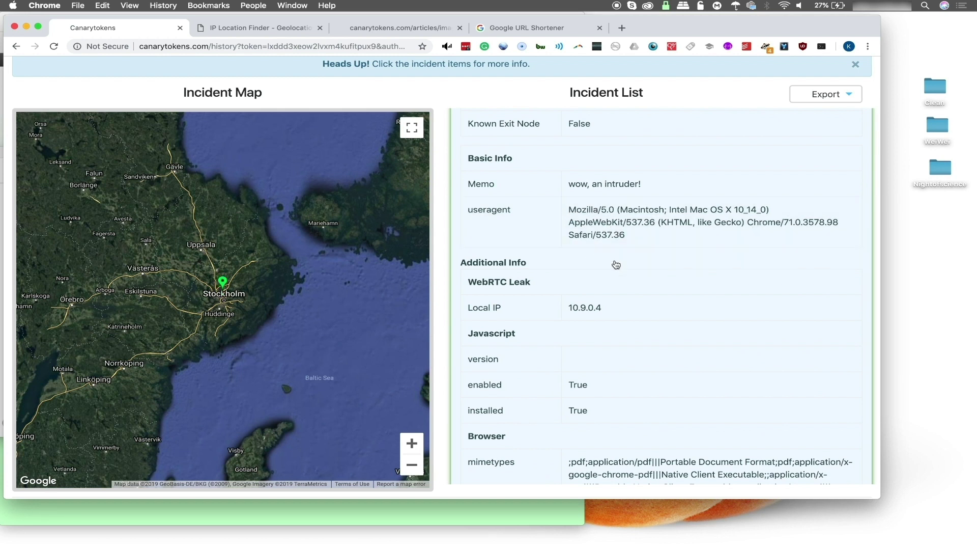
pyautogui.scroll(-3, 616, 264)
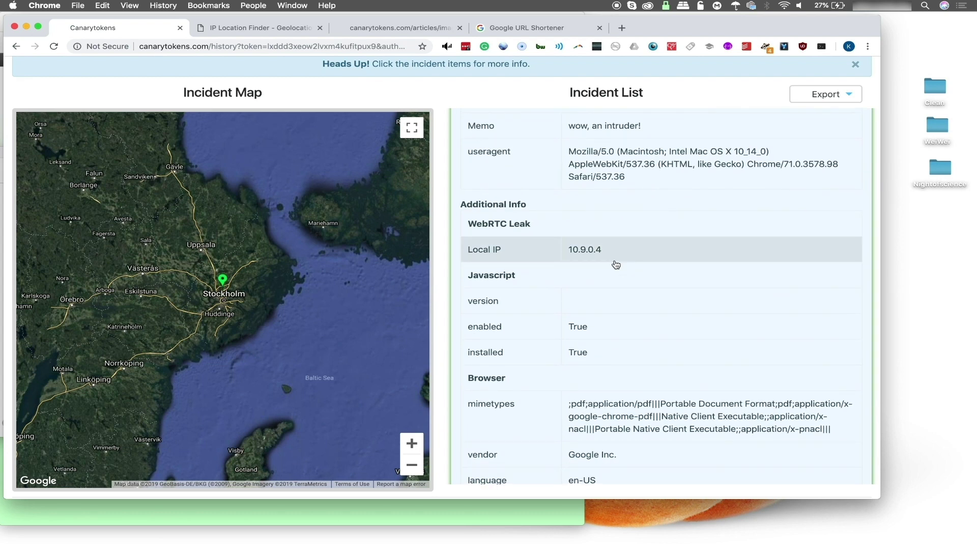
pyautogui.scroll(-8, 605, 258)
pyautogui.scroll(3, 605, 259)
pyautogui.scroll(-2, 606, 260)
pyautogui.scroll(-1, 605, 260)
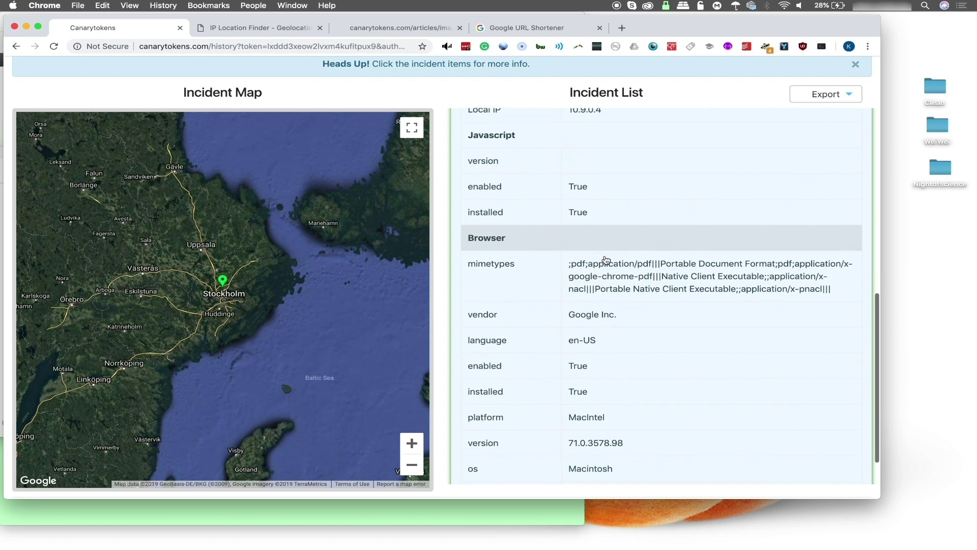
pyautogui.scroll(-2, 615, 308)
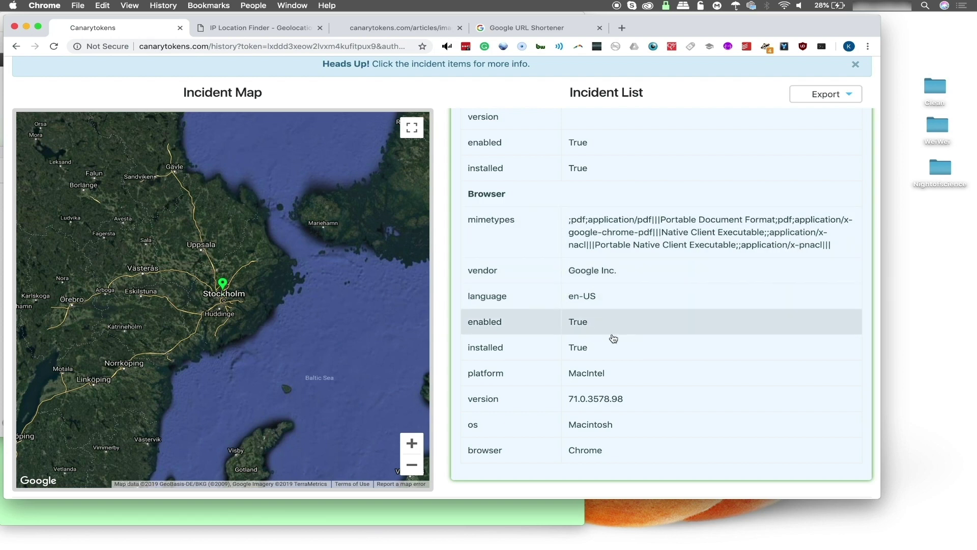
pyautogui.scroll(-2, 612, 338)
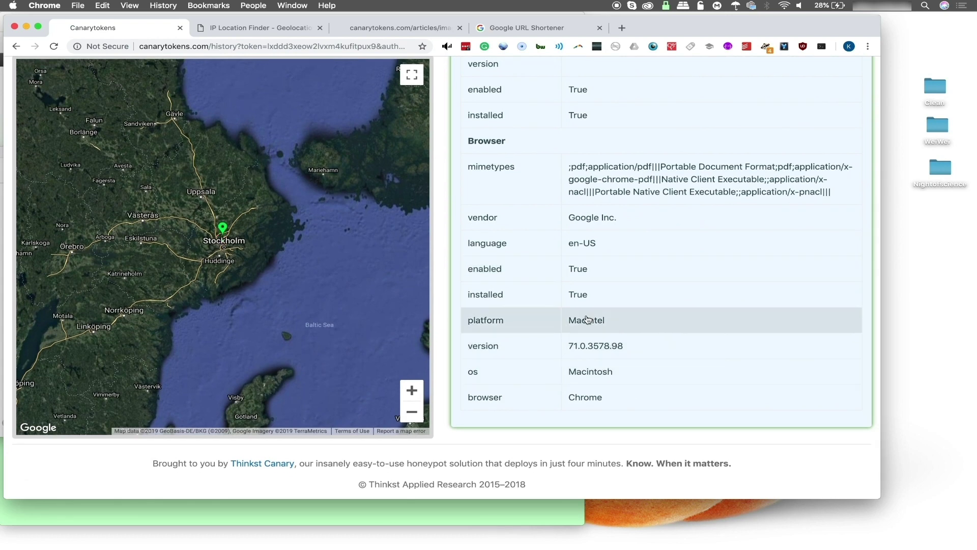
pyautogui.scroll(15, 630, 216)
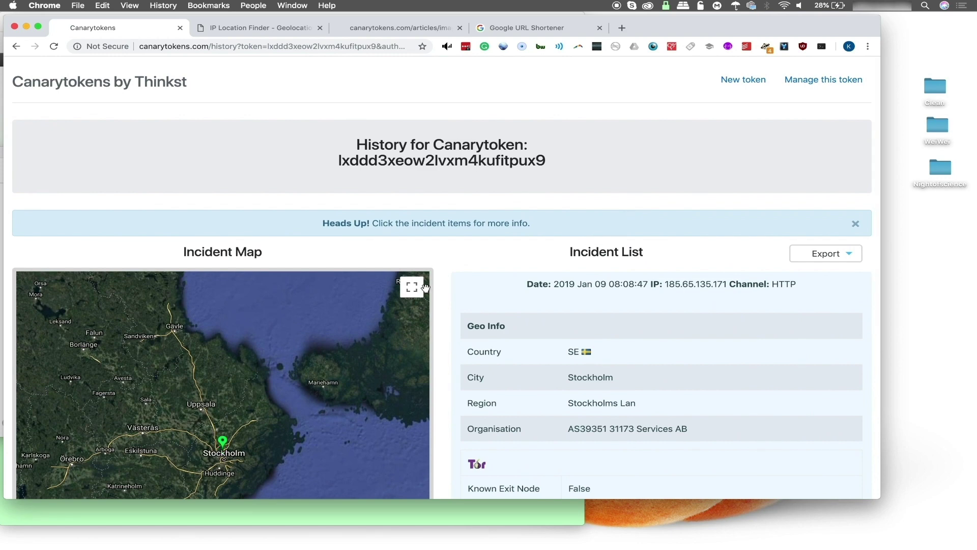
pyautogui.scroll(-5, 441, 319)
pyautogui.scroll(3, 441, 319)
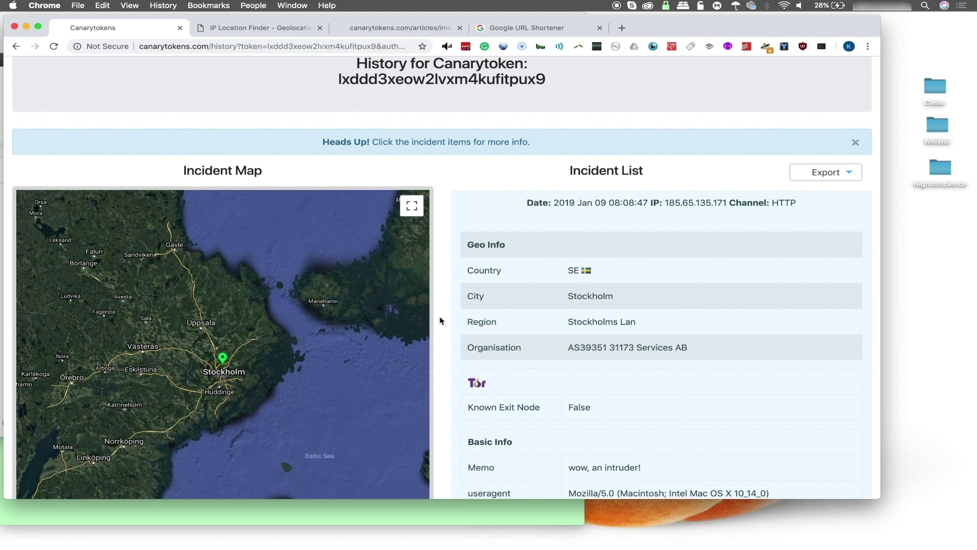
pyautogui.click(853, 178)
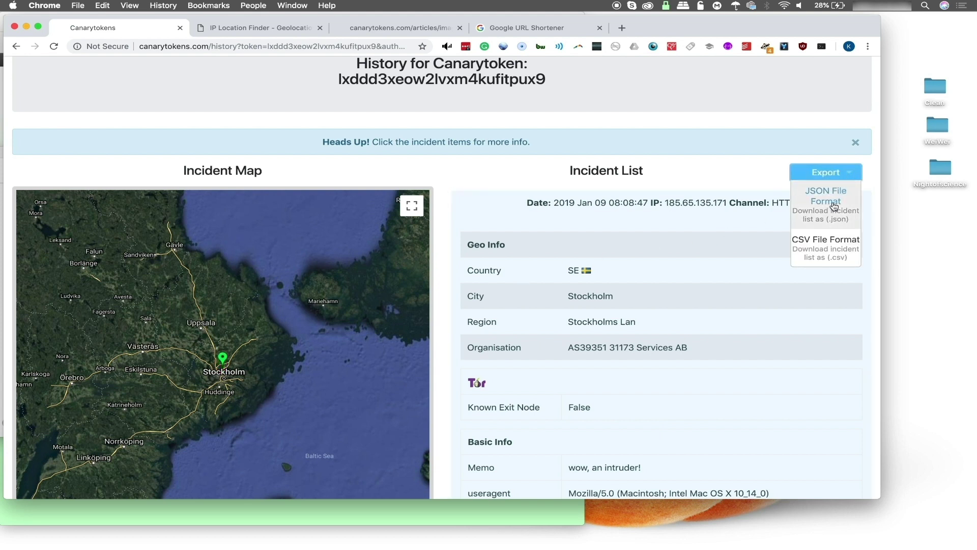
pyautogui.click(527, 179)
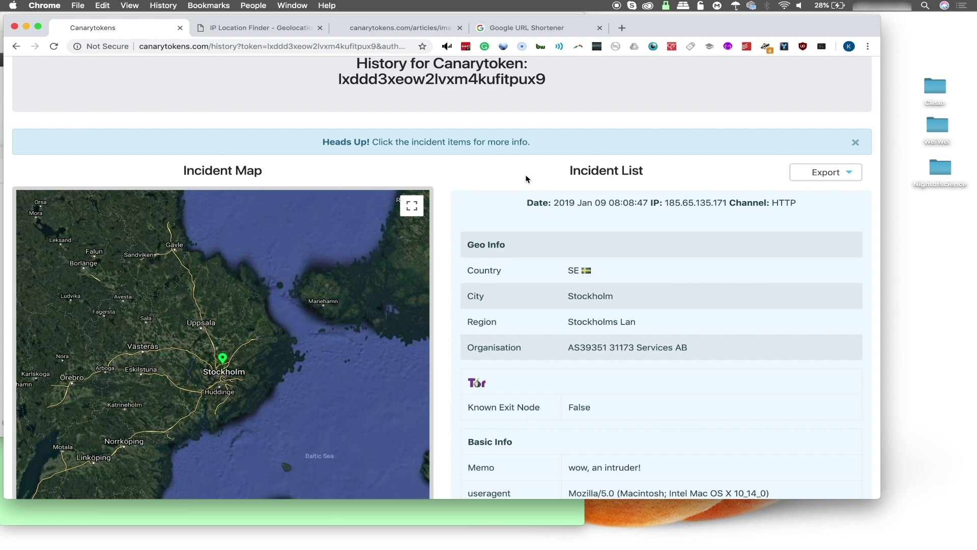
pyautogui.scroll(-3, 527, 178)
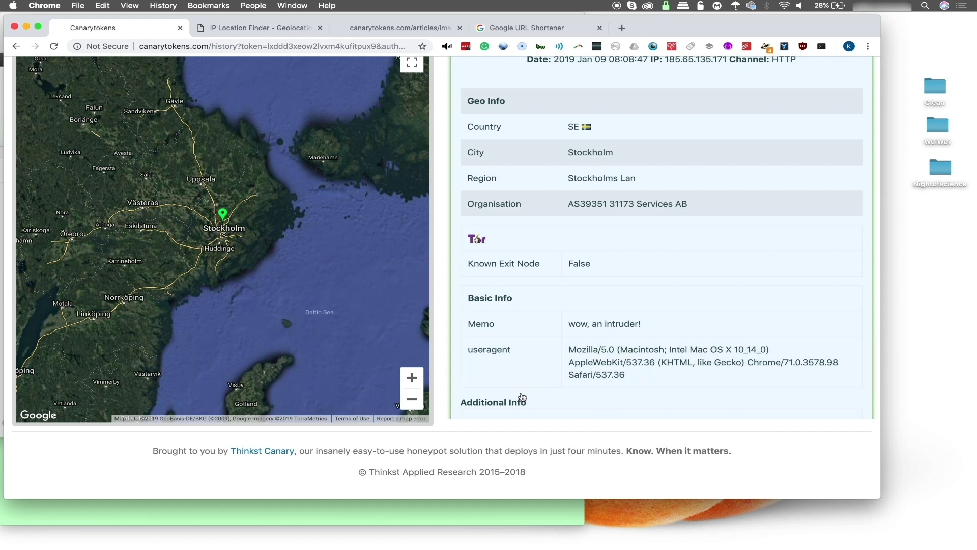
pyautogui.scroll(5, 522, 397)
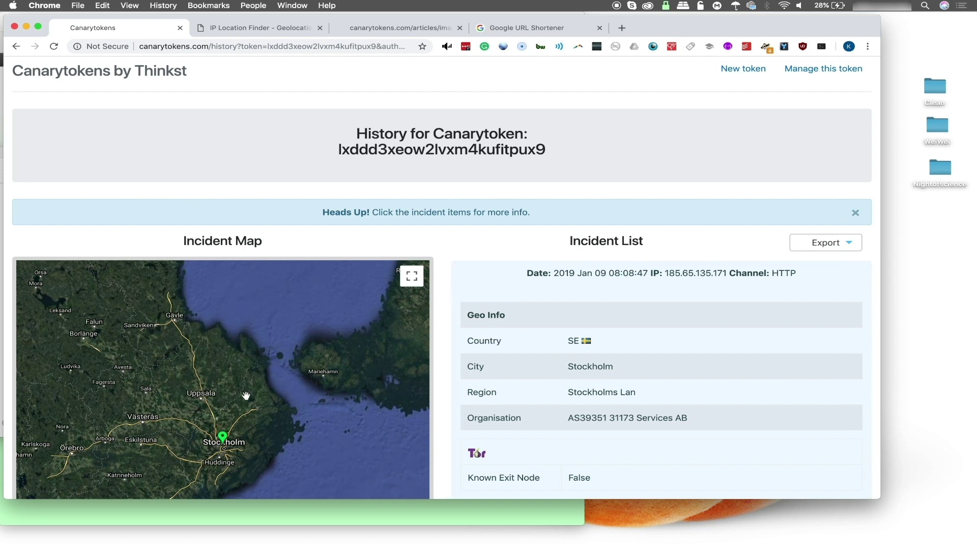
pyautogui.scroll(-3, 445, 349)
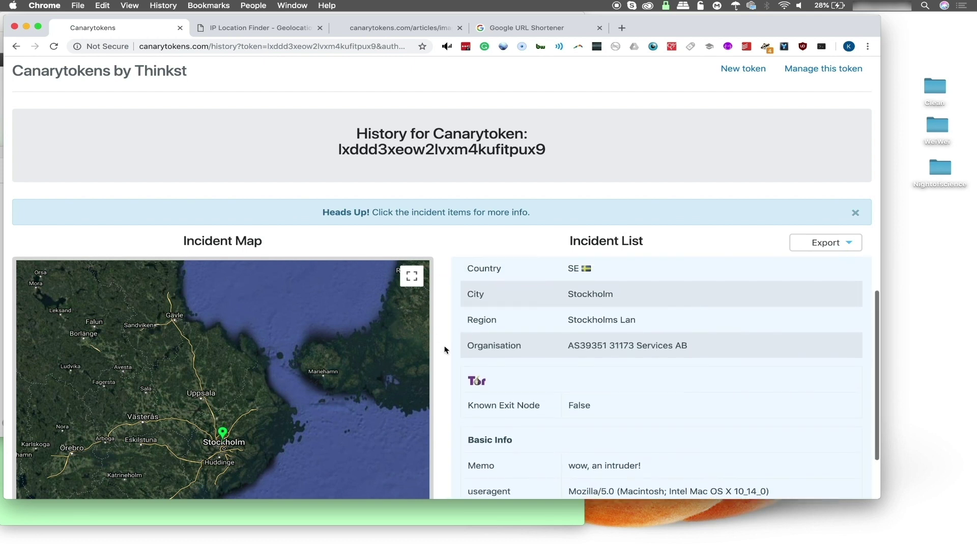
pyautogui.scroll(1, 446, 350)
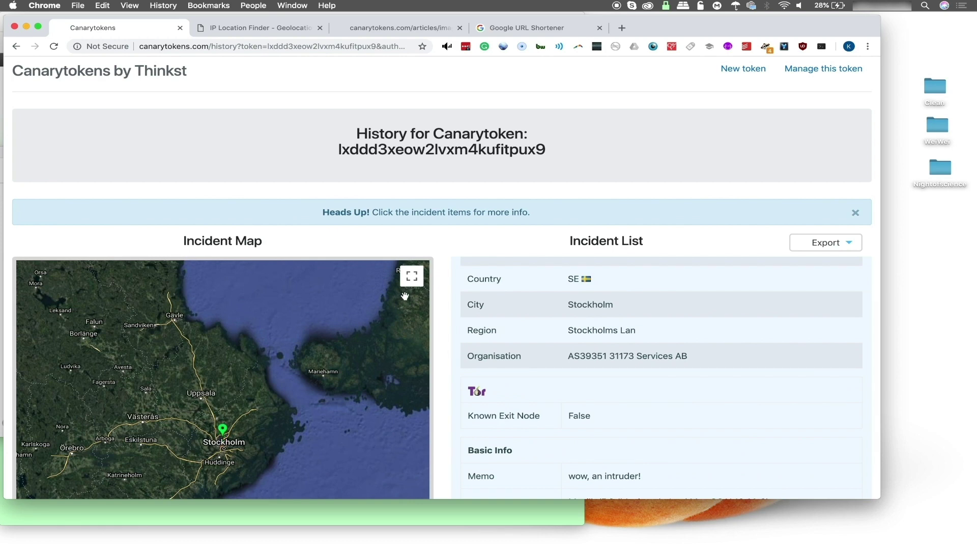
pyautogui.scroll(-3, 444, 296)
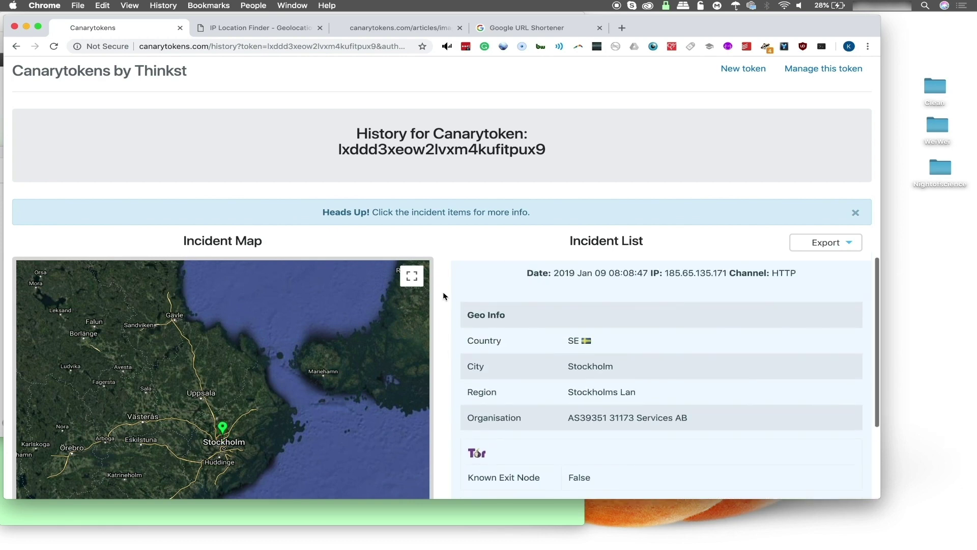
pyautogui.scroll(-5, 437, 249)
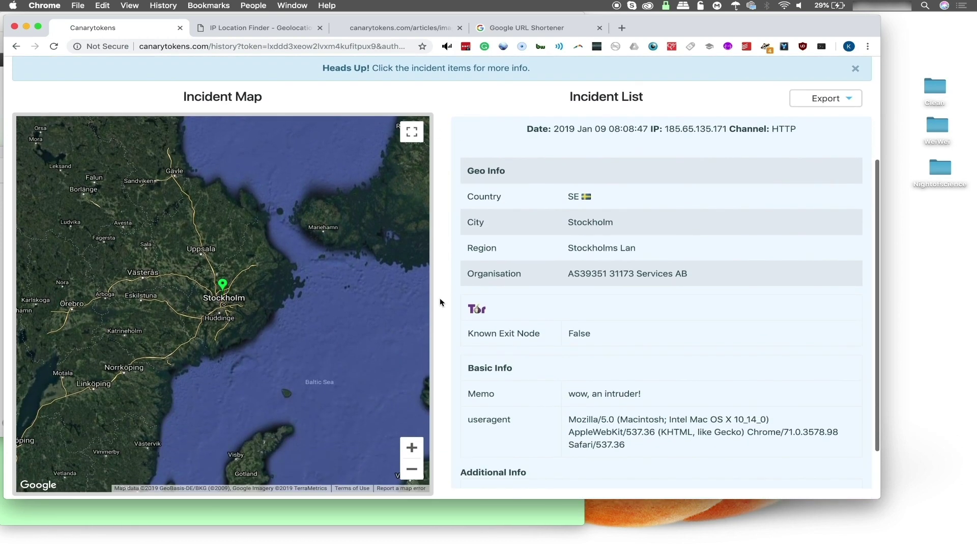
pyautogui.scroll(-3, 439, 298)
pyautogui.scroll(2, 440, 298)
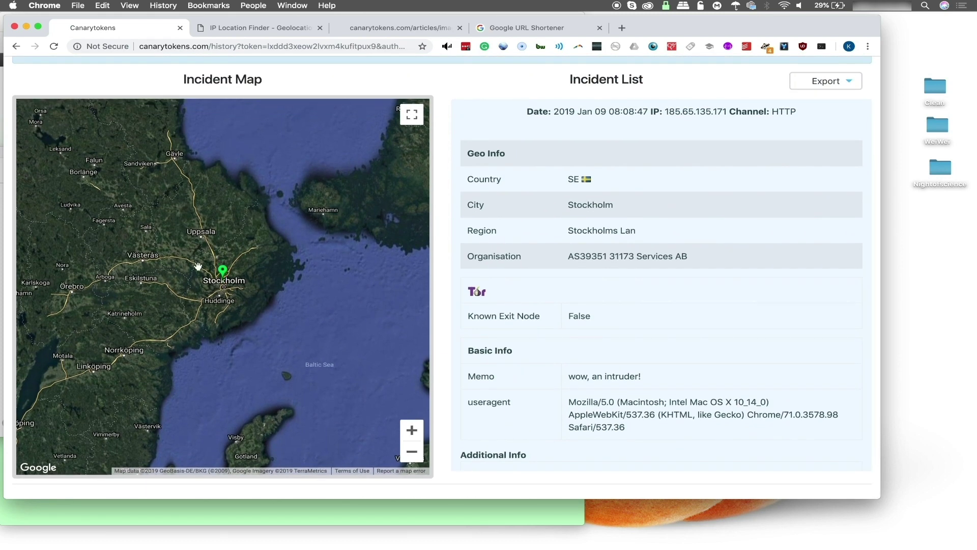
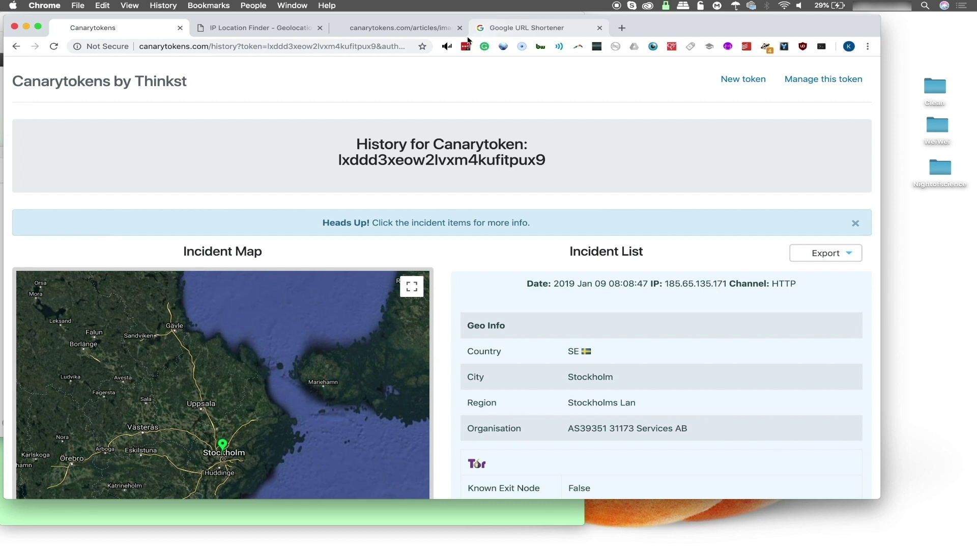
# Switch from the Stockholm incident history to the canarytokens.com/articles/images tab
pyautogui.click(433, 29)
# Clear the token's contact.php address from the address bar, then restore it with Cmd+Z
pyautogui.click(304, 48)
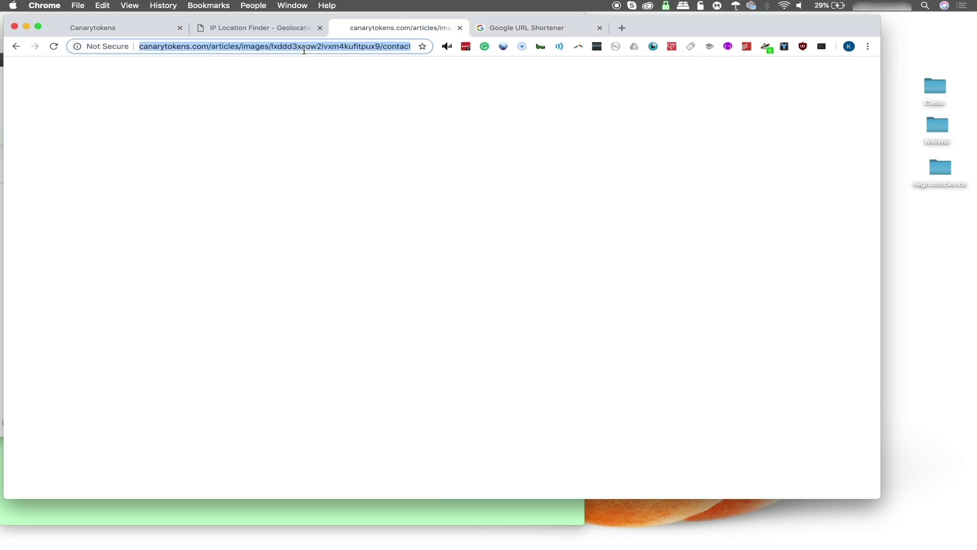
pyautogui.press('BackSpace')
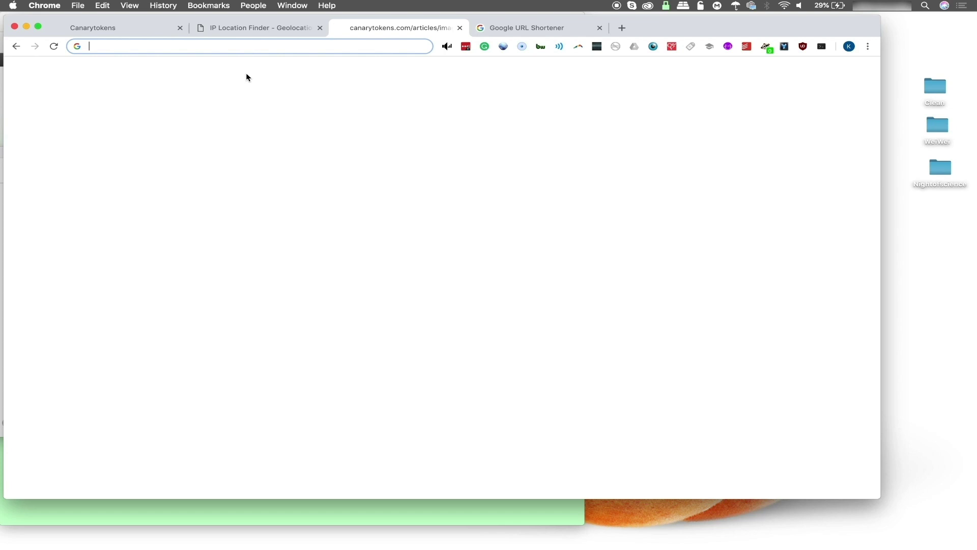
pyautogui.press('super+z')
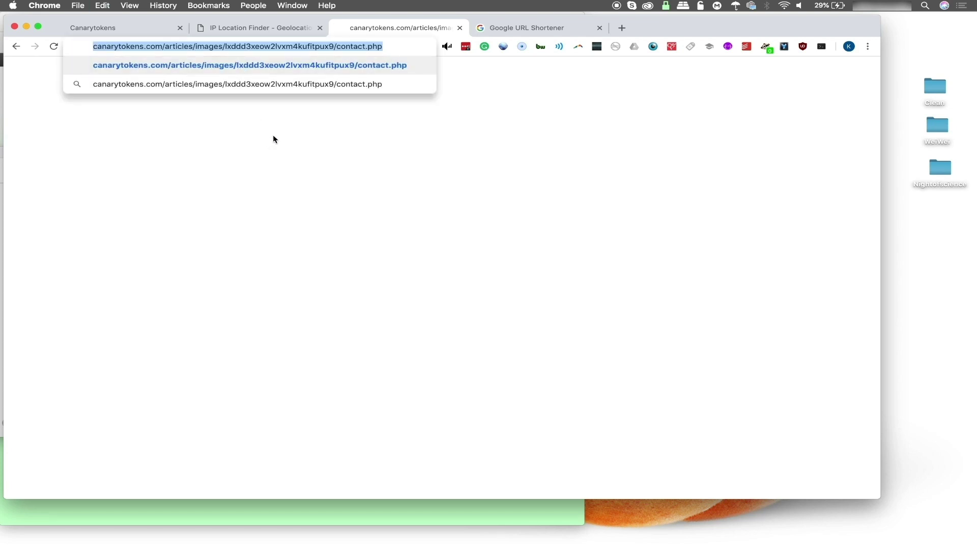
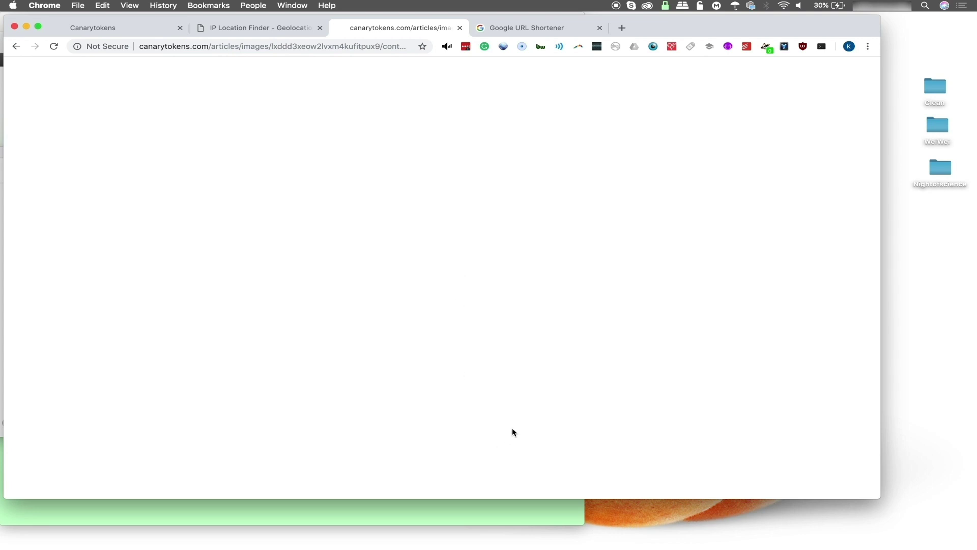
# Paste the canarytokens.com contact.php link into the Skype 'bucks palace' chat message box
pyautogui.moveTo(570, 544)
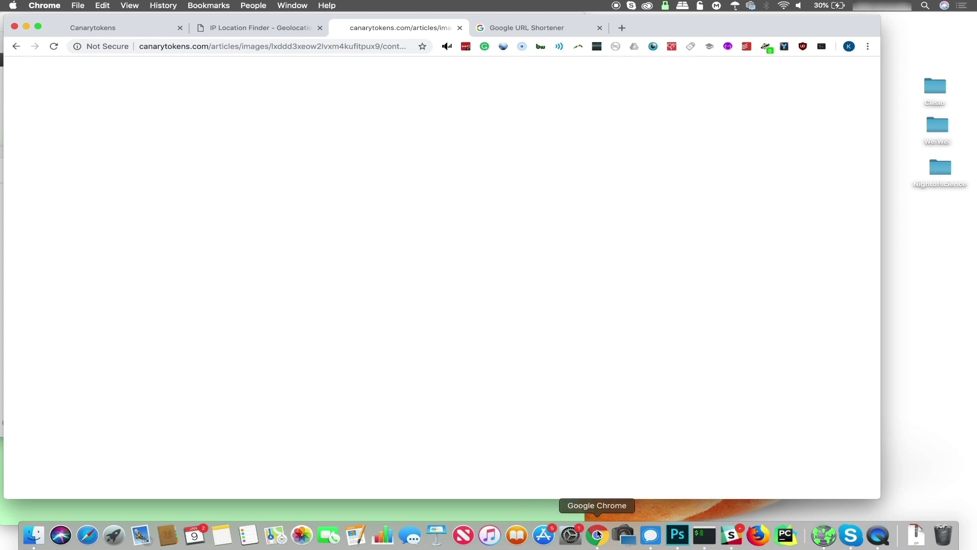
pyautogui.click(849, 535)
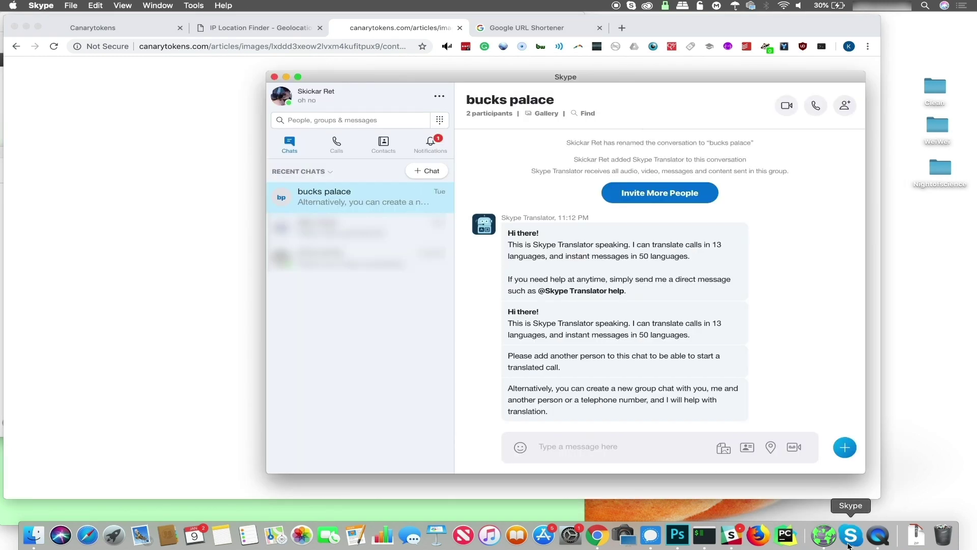
pyautogui.click(599, 442)
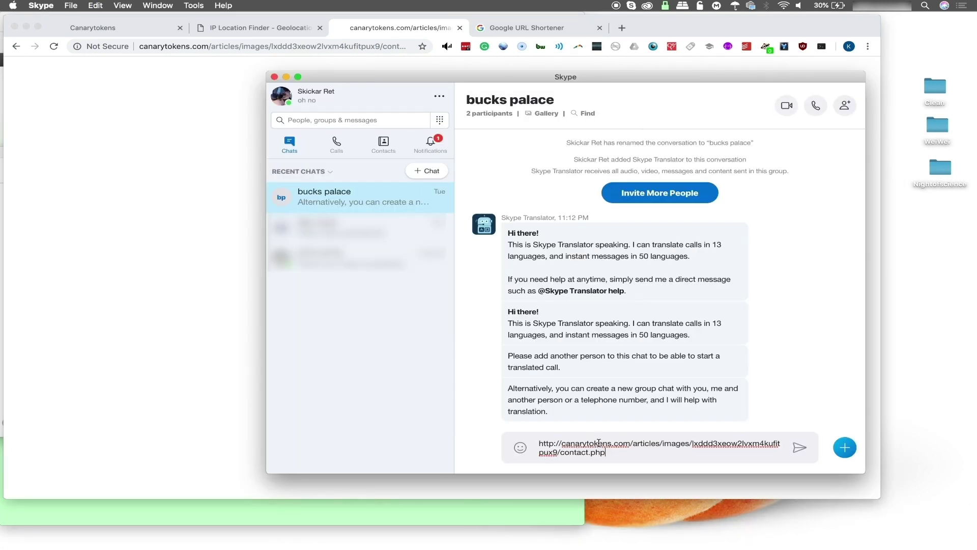
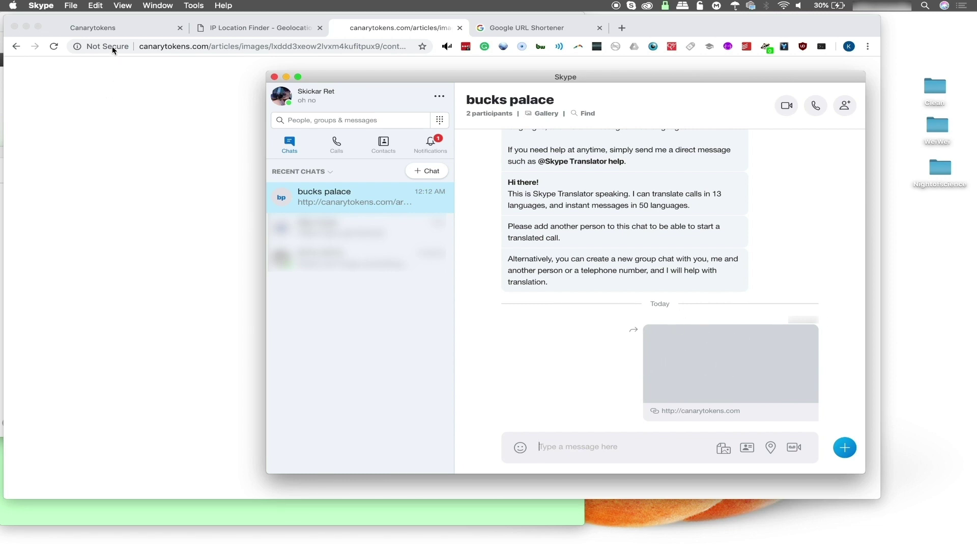
# Reload the token history, pick the US map marker, and expand the 08:12:16 Des Moines hit with the SkypeUriPreview agent
pyautogui.click(114, 29)
pyautogui.click(53, 46)
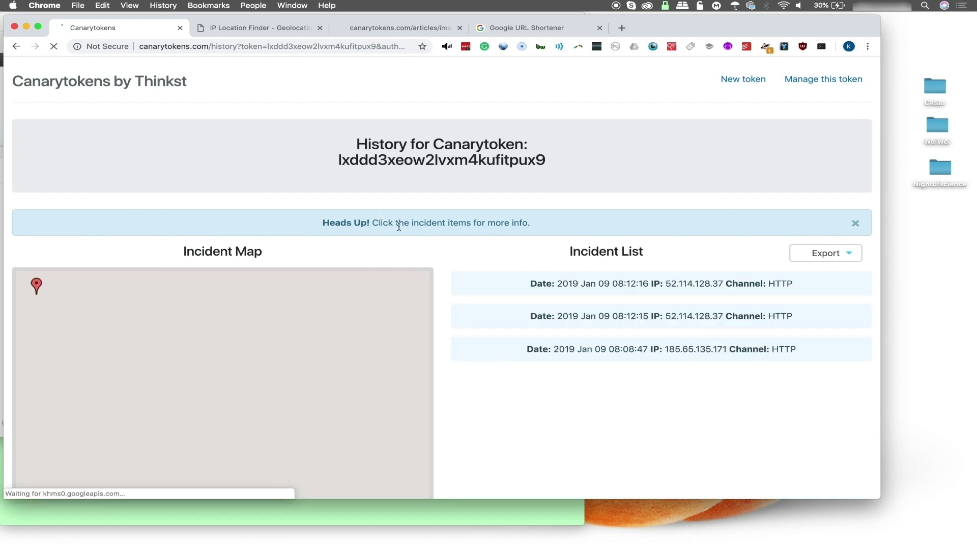
pyautogui.scroll(-3, 447, 255)
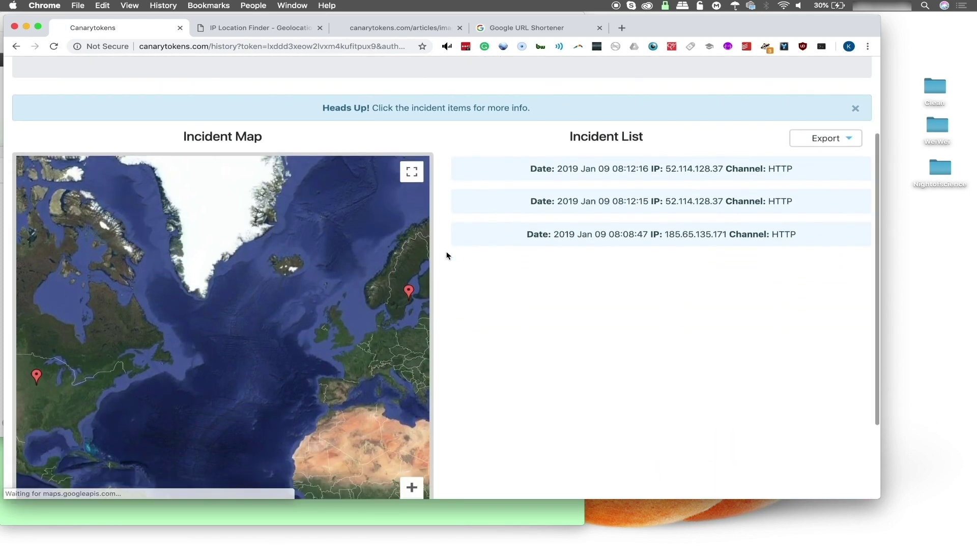
pyautogui.click(37, 370)
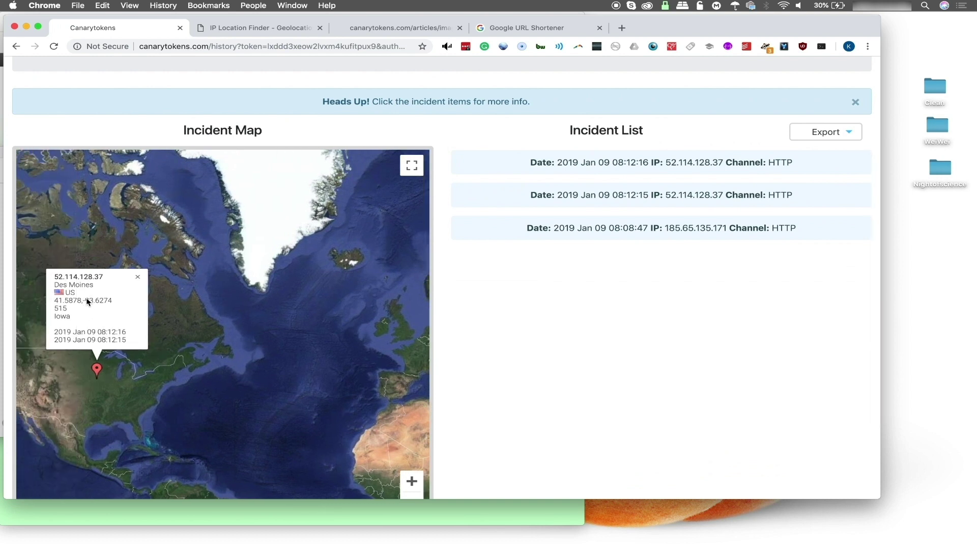
pyautogui.click(636, 162)
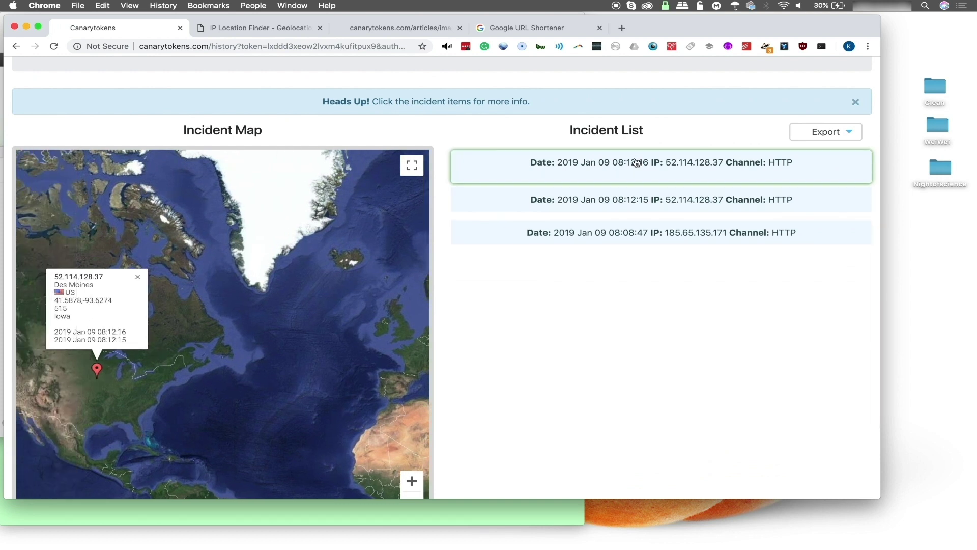
pyautogui.scroll(-2, 640, 310)
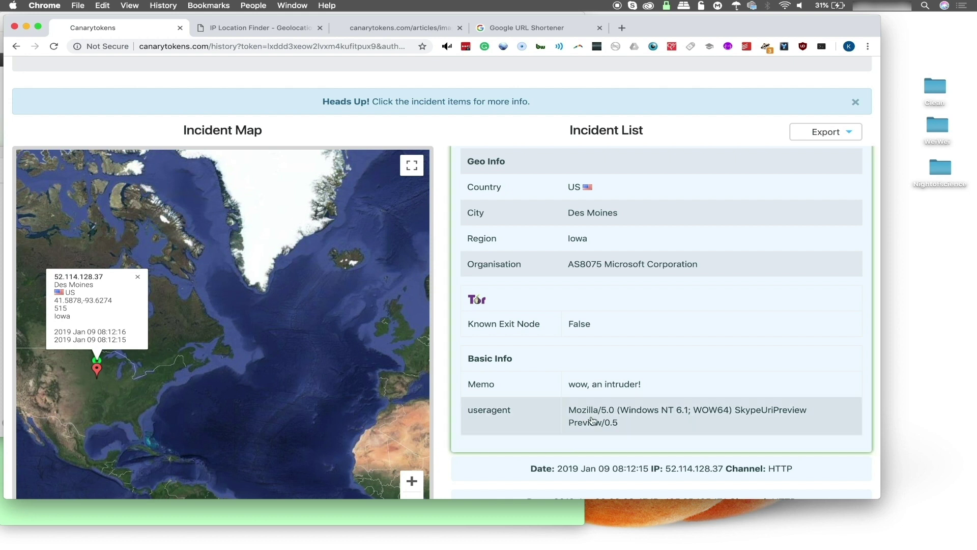
pyautogui.moveTo(738, 544)
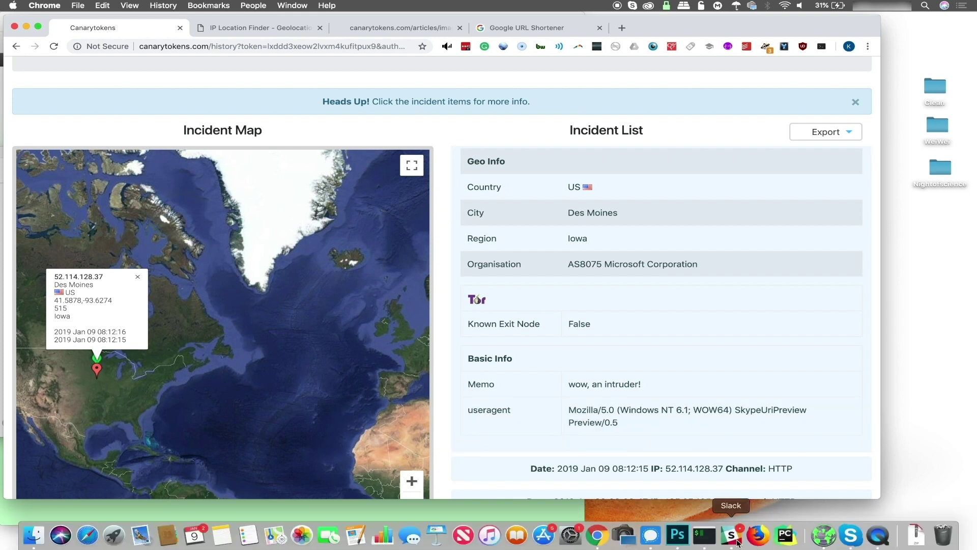
pyautogui.click(738, 543)
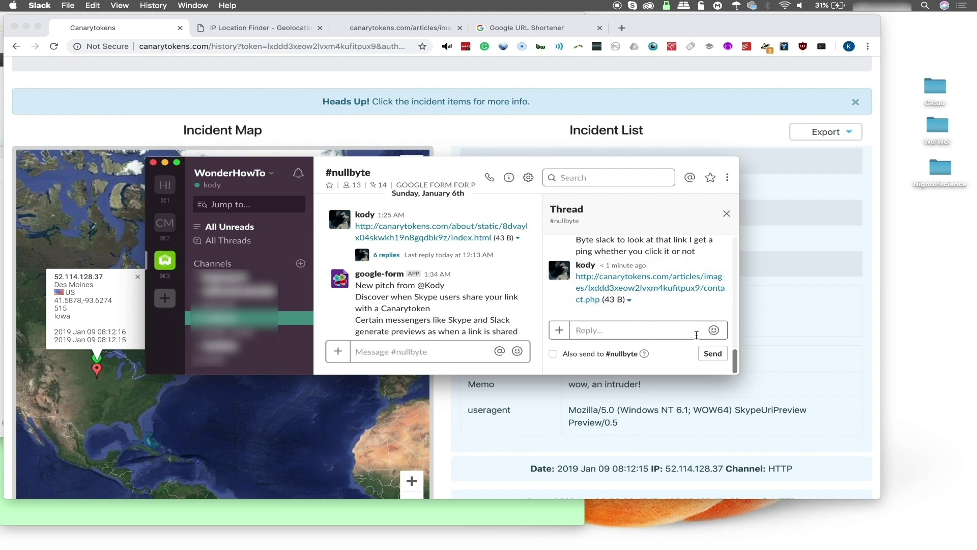
pyautogui.moveTo(741, 376); pyautogui.dragTo(791, 386)
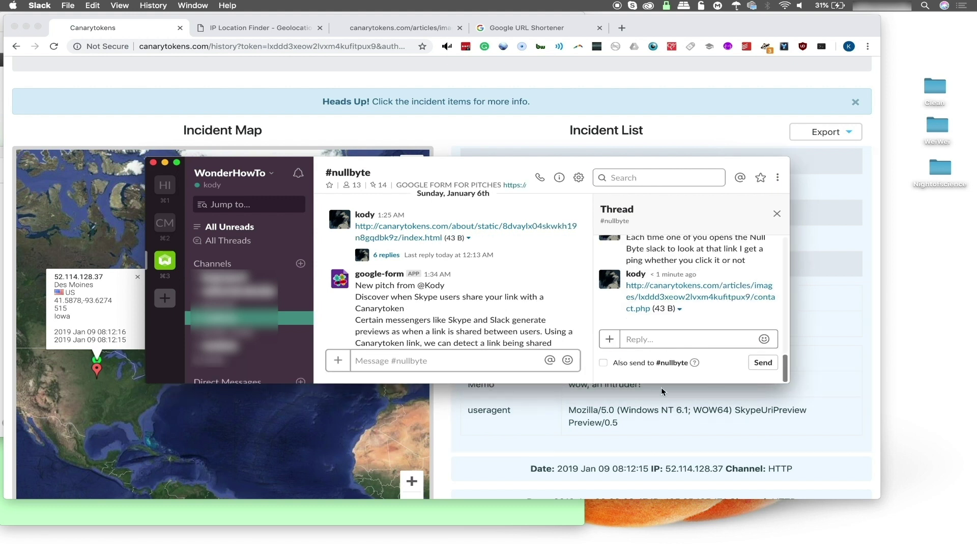
pyautogui.click(442, 439)
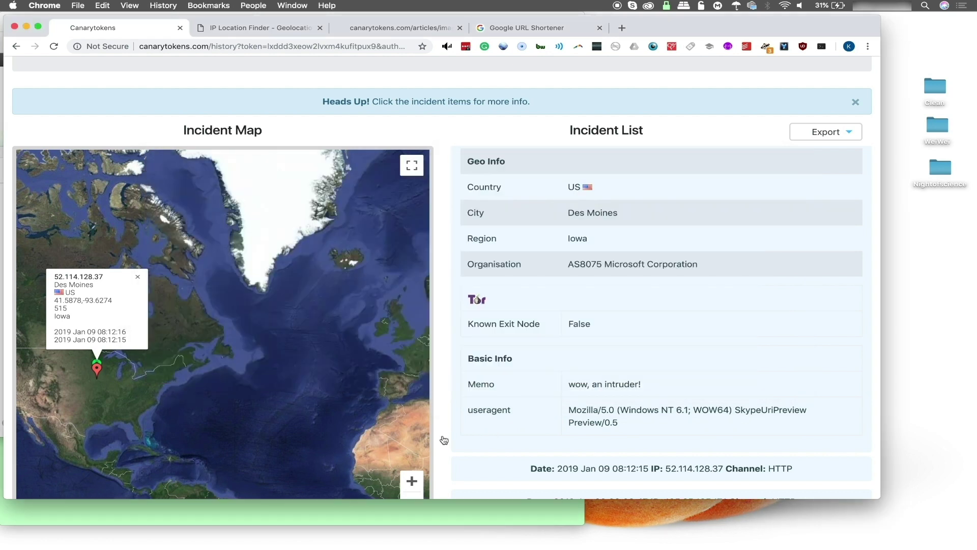
# Refresh the history and expand the 08:13:05 Frankfurt Amazon hit showing the Slack-ImgProxy user agent
pyautogui.click(55, 46)
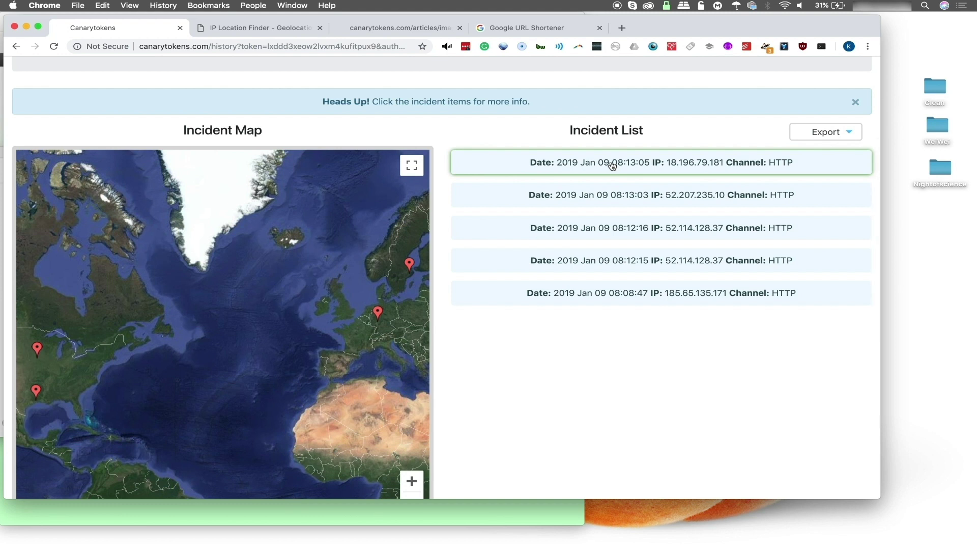
pyautogui.click(612, 163)
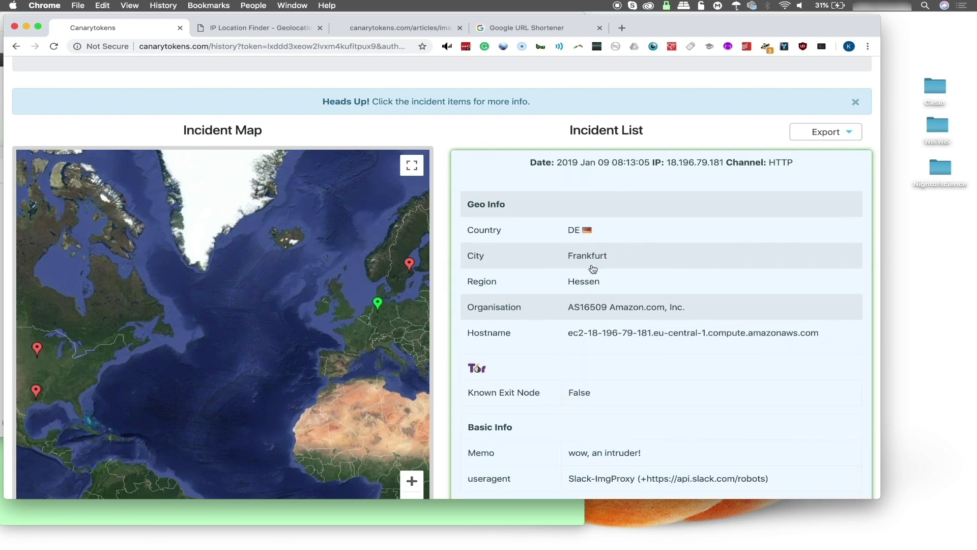
pyautogui.scroll(-1, 652, 308)
pyautogui.scroll(-1, 653, 308)
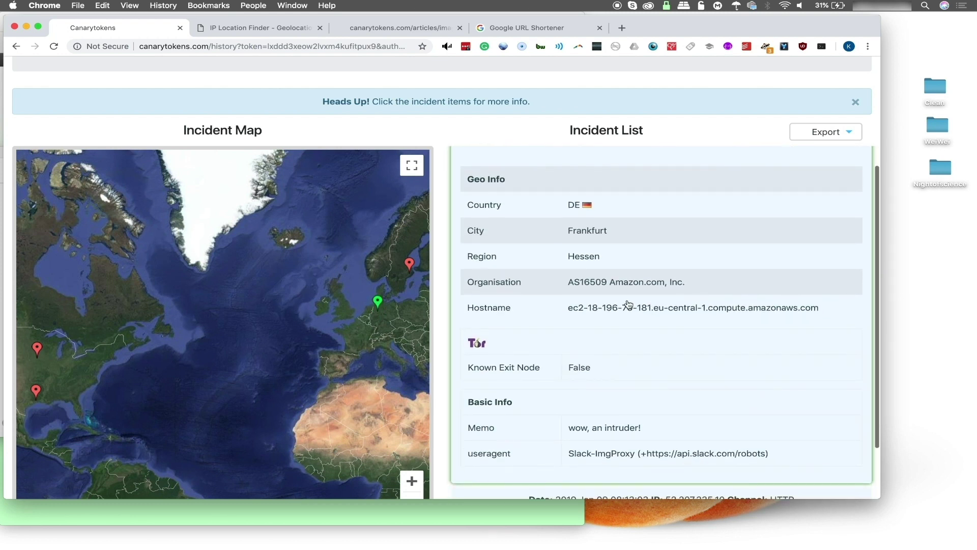
pyautogui.scroll(-3, 736, 367)
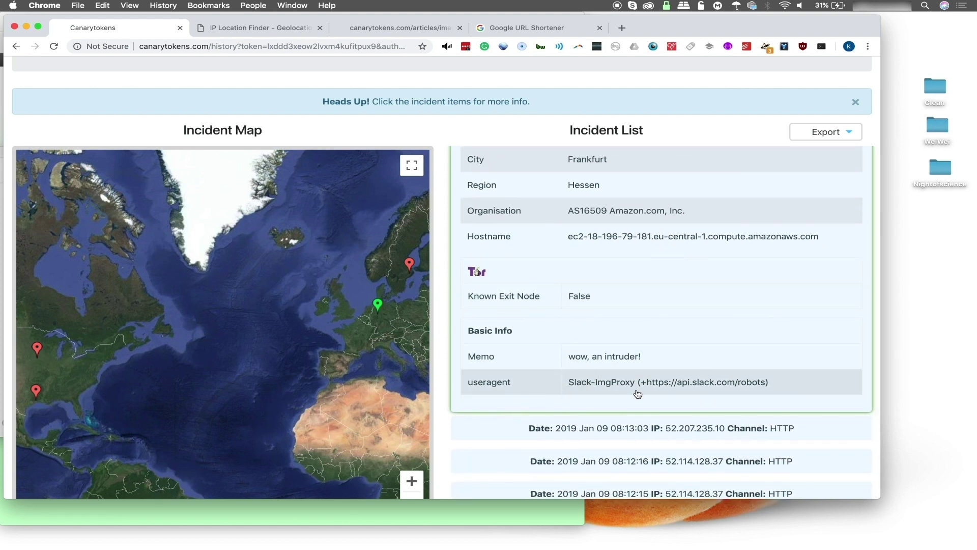
# Glance at the Slack thread, then return to the token history page
pyautogui.moveTo(730, 543)
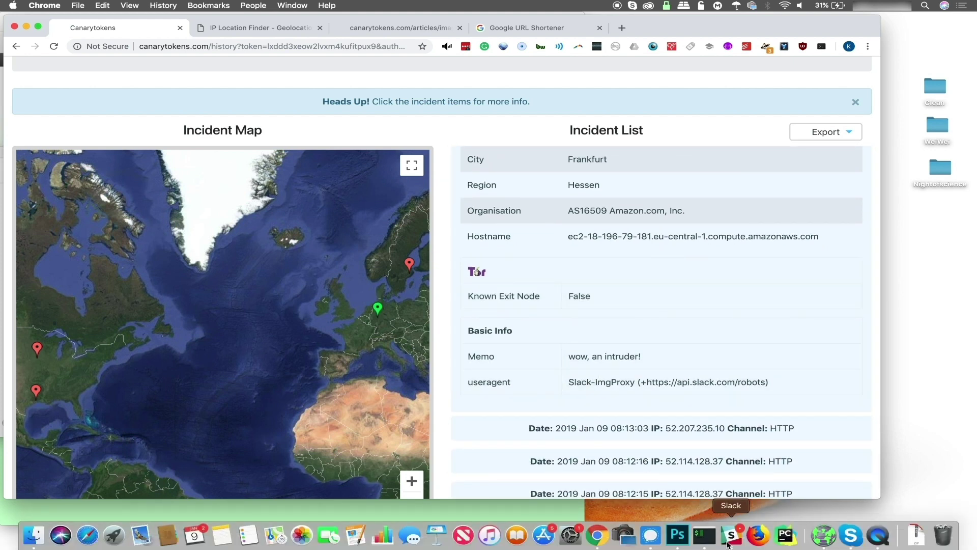
pyautogui.click(731, 538)
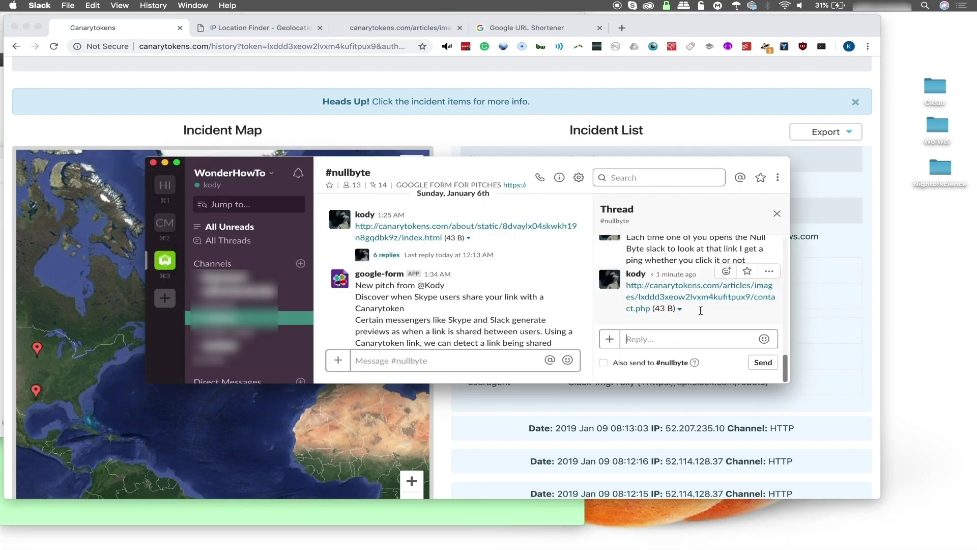
pyautogui.click(477, 427)
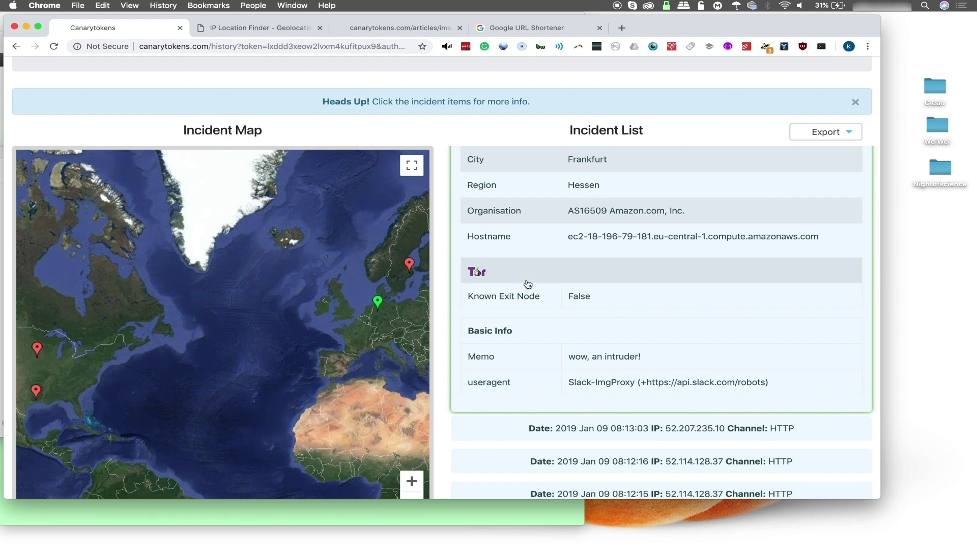
pyautogui.scroll(-1, 528, 284)
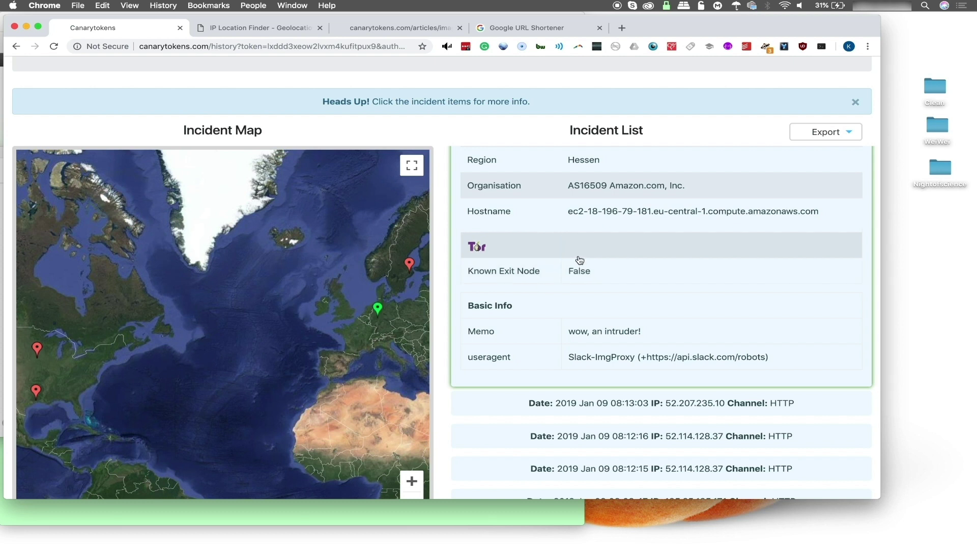
pyautogui.moveTo(677, 539)
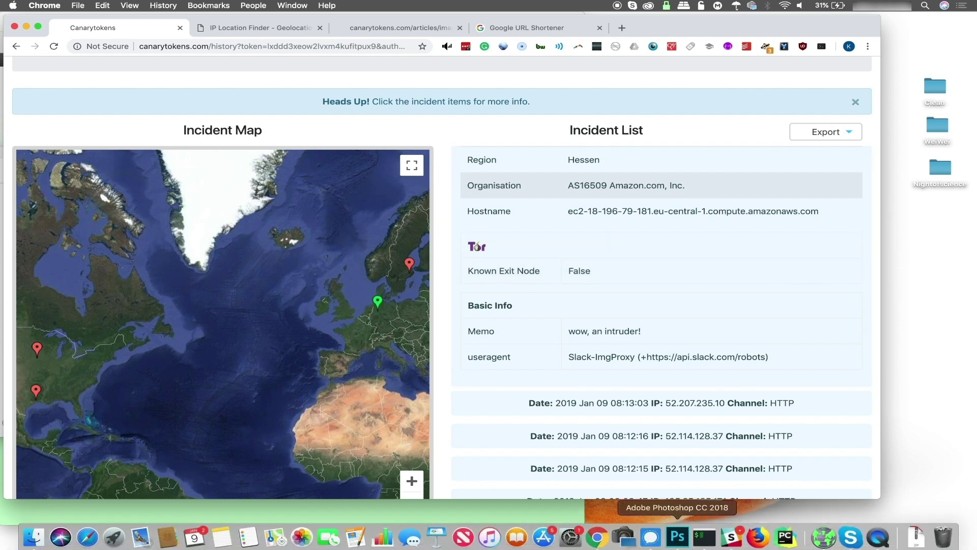
# Paste and send the canarytokens.com contact.php token link in the Signal conversation, then return to Chrome
pyautogui.click(651, 535)
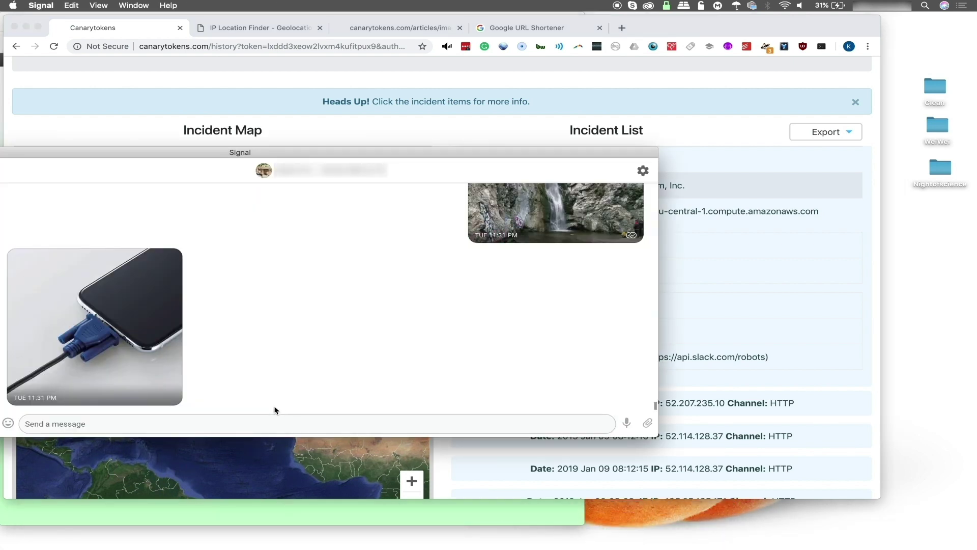
pyautogui.click(257, 427)
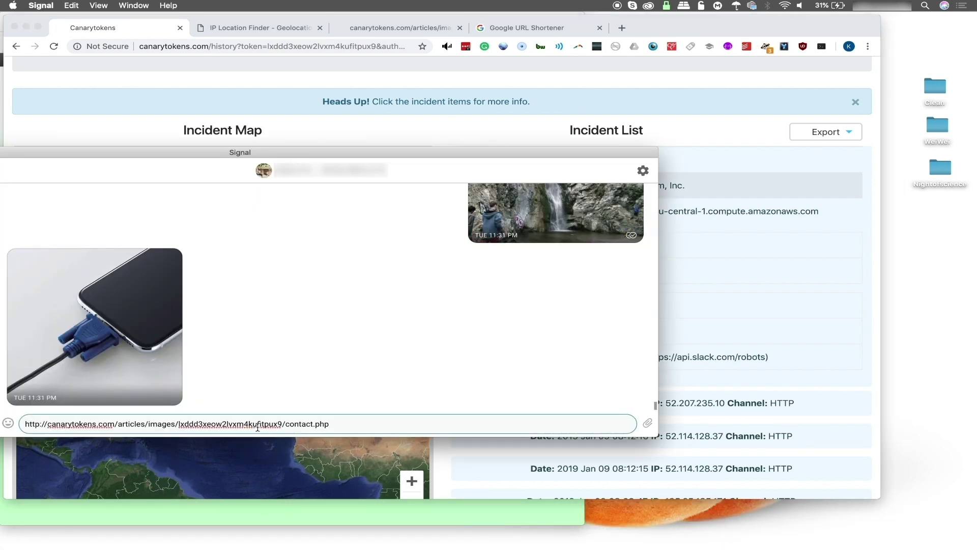
pyautogui.press('Return')
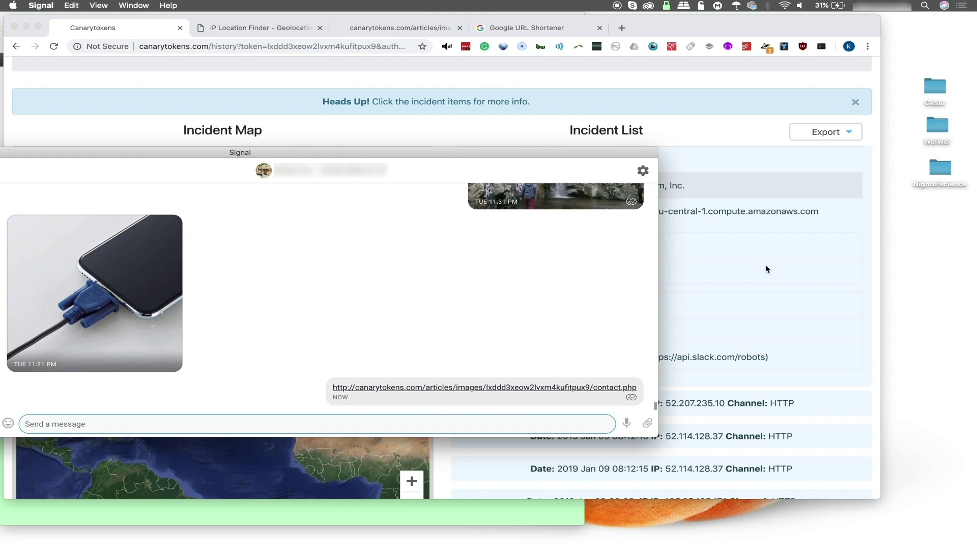
pyautogui.click(746, 228)
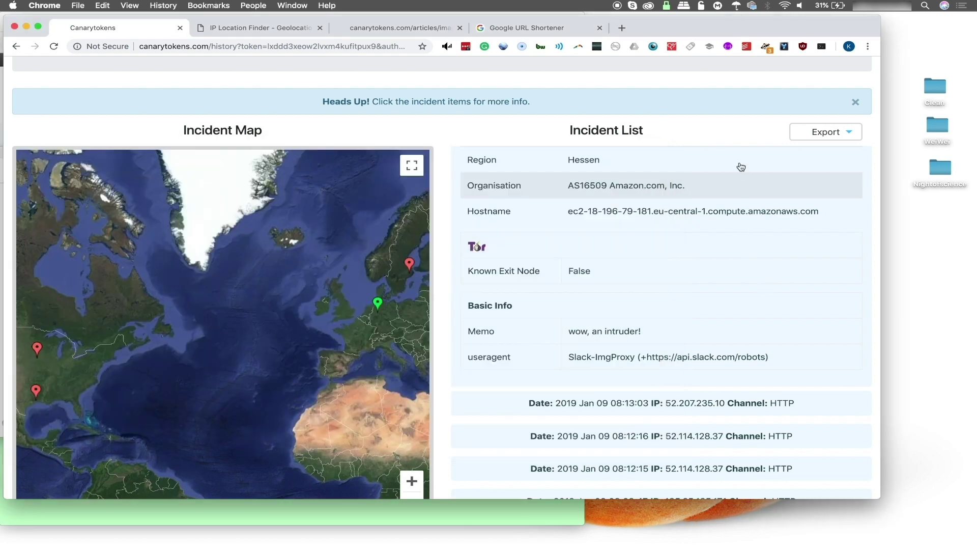
# Refresh the history, check the 08:13:05 hit's details, and pan the map to centre Europe's pins
pyautogui.click(53, 46)
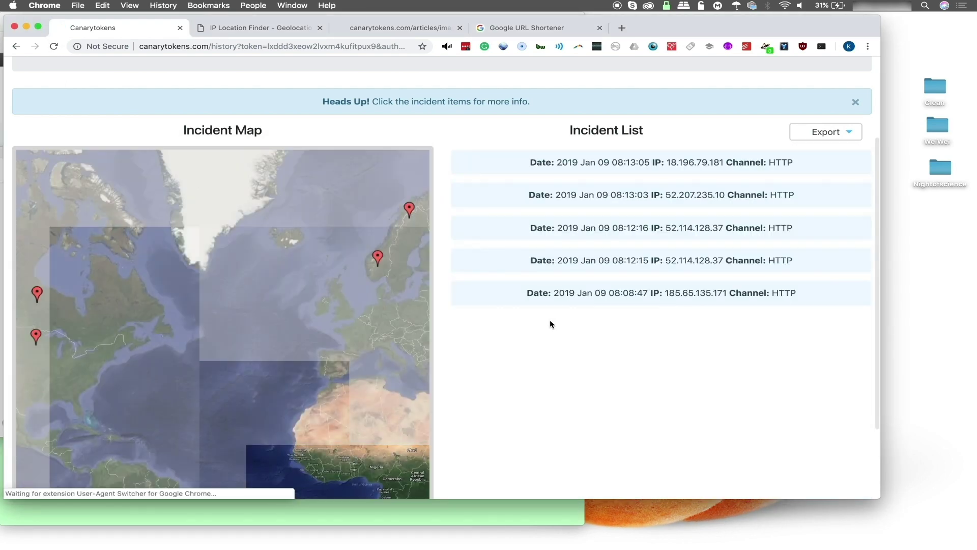
pyautogui.click(562, 163)
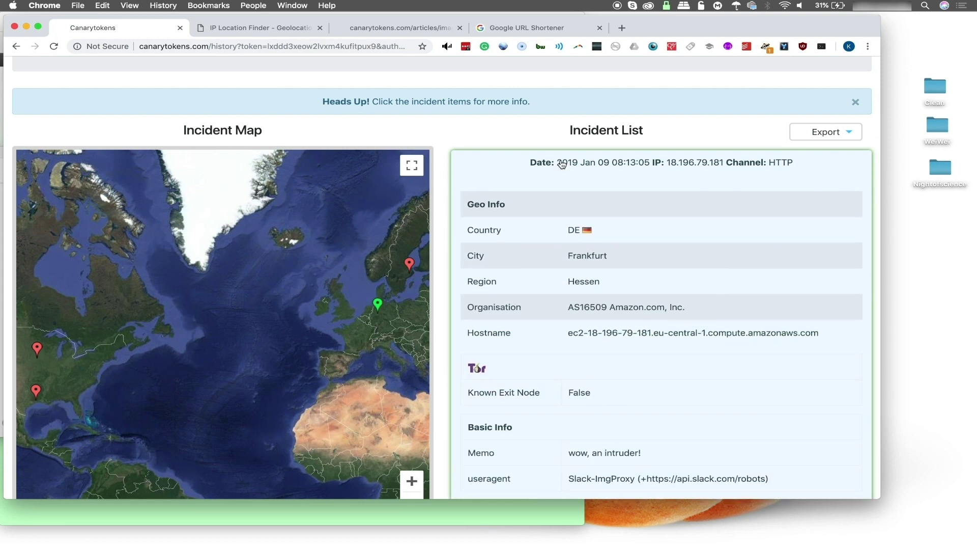
pyautogui.click(562, 163)
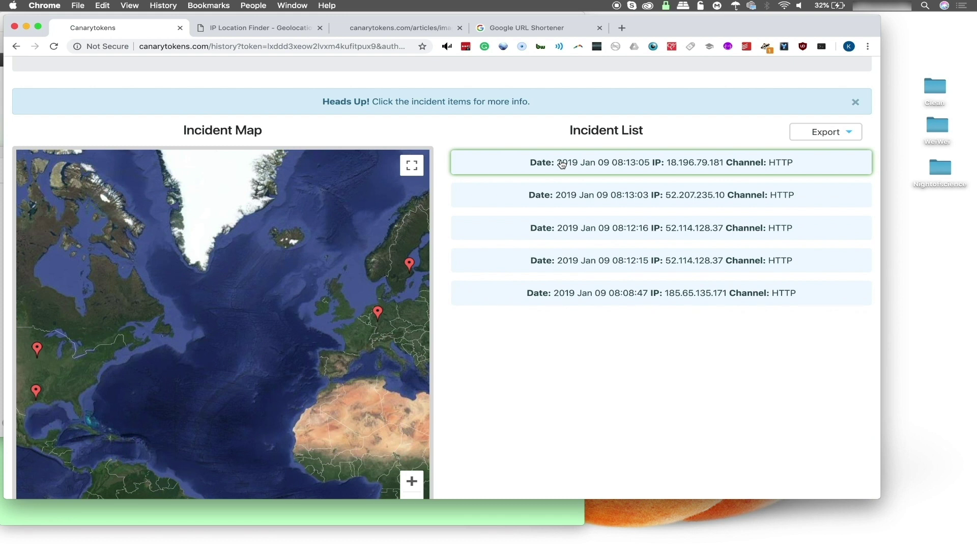
pyautogui.moveTo(386, 341); pyautogui.dragTo(281, 346)
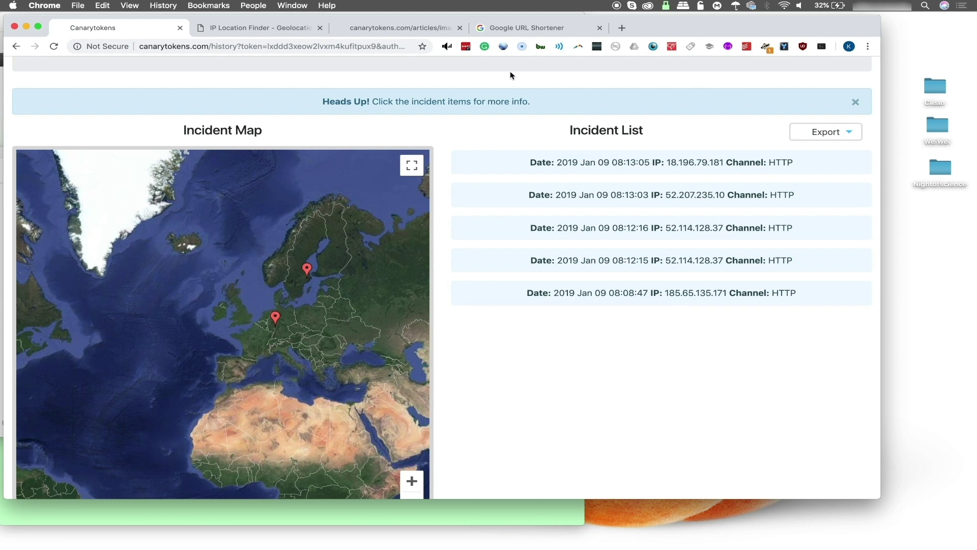
# Switch the Mullvad VPN location from Stockholm, Sweden to Hong Kong
pyautogui.click(666, 7)
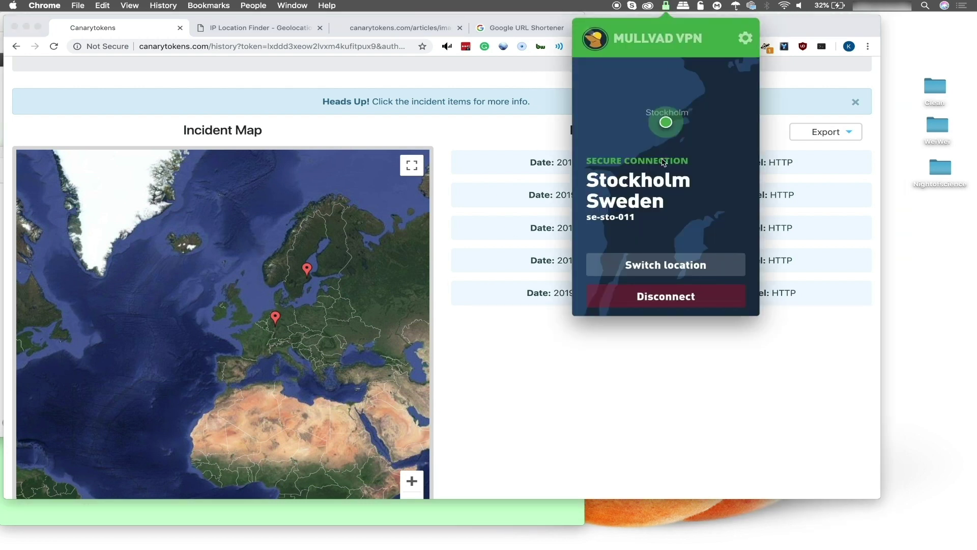
pyautogui.click(677, 264)
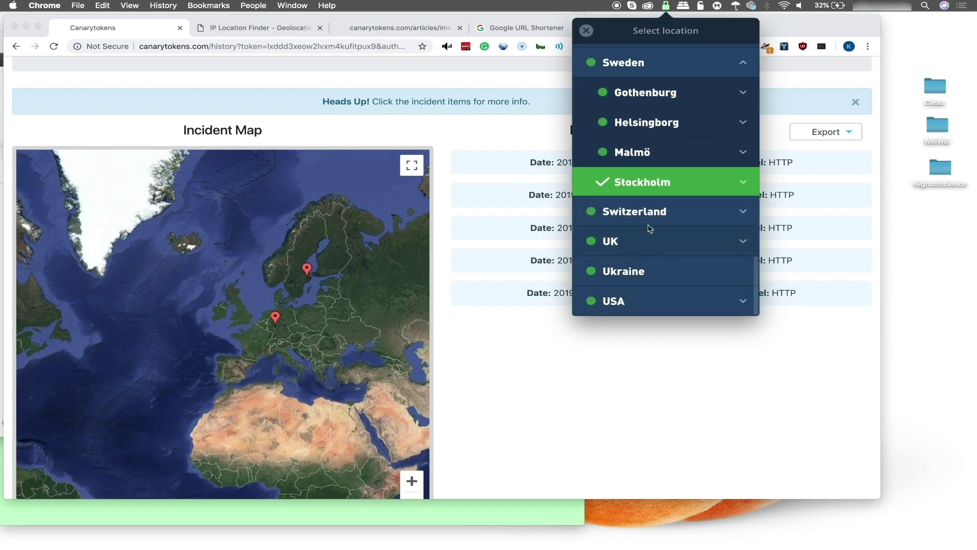
pyautogui.scroll(15, 649, 233)
pyautogui.scroll(5, 650, 224)
pyautogui.scroll(-2, 650, 224)
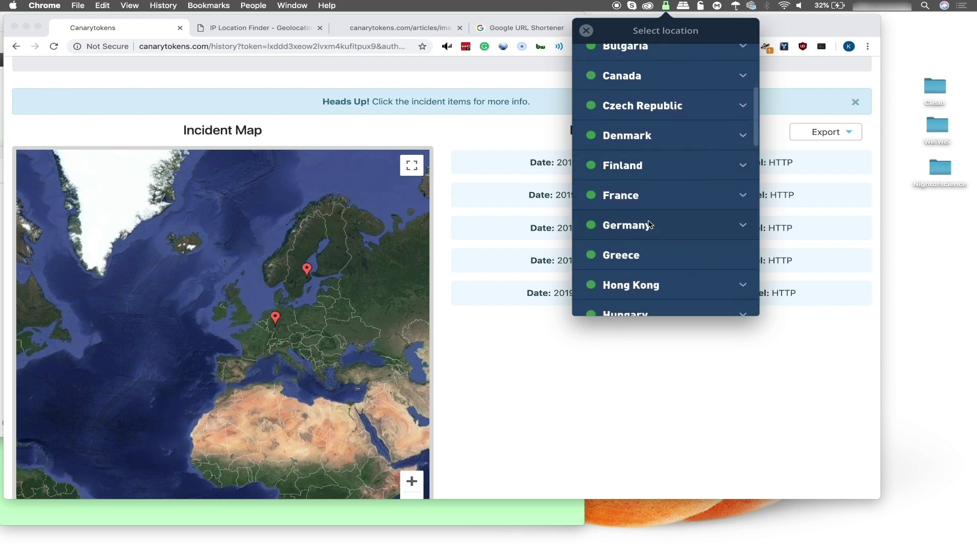
pyautogui.scroll(-3, 649, 224)
pyautogui.click(640, 211)
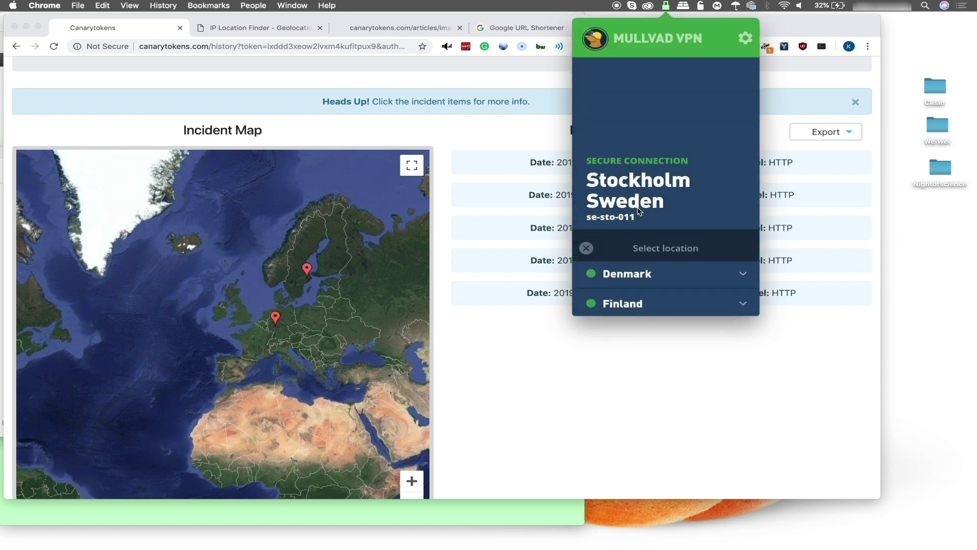
pyautogui.click(513, 367)
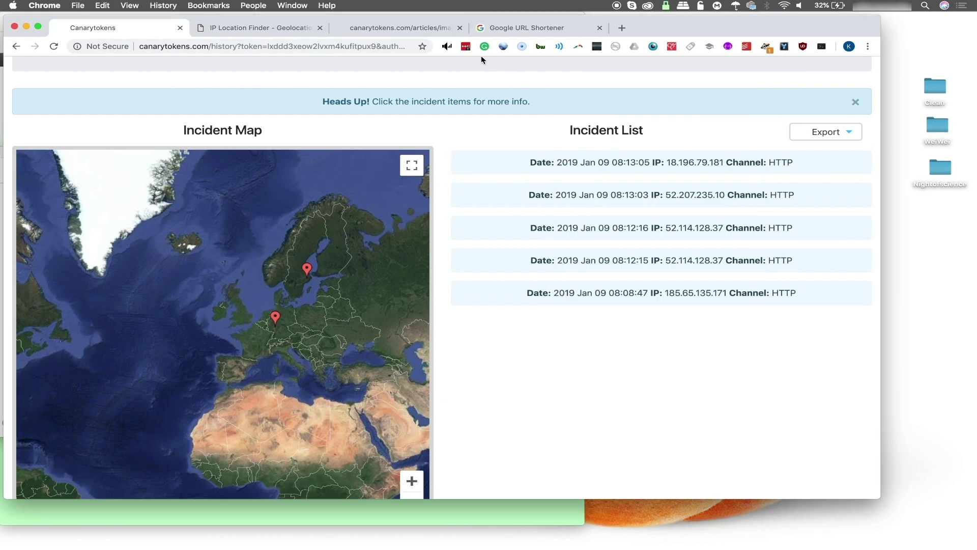
# Bring up the canarytokens article page tab and select its address
pyautogui.click(411, 30)
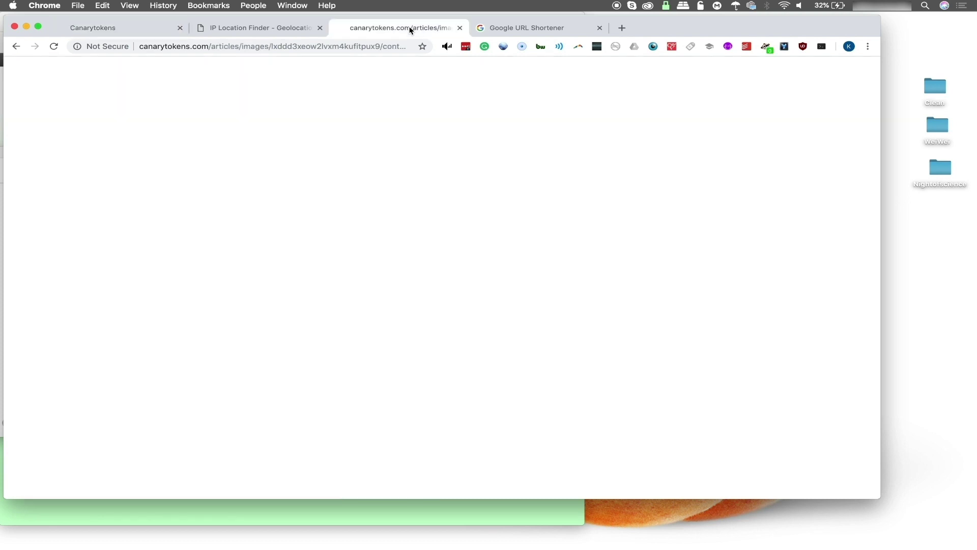
pyautogui.click(325, 45)
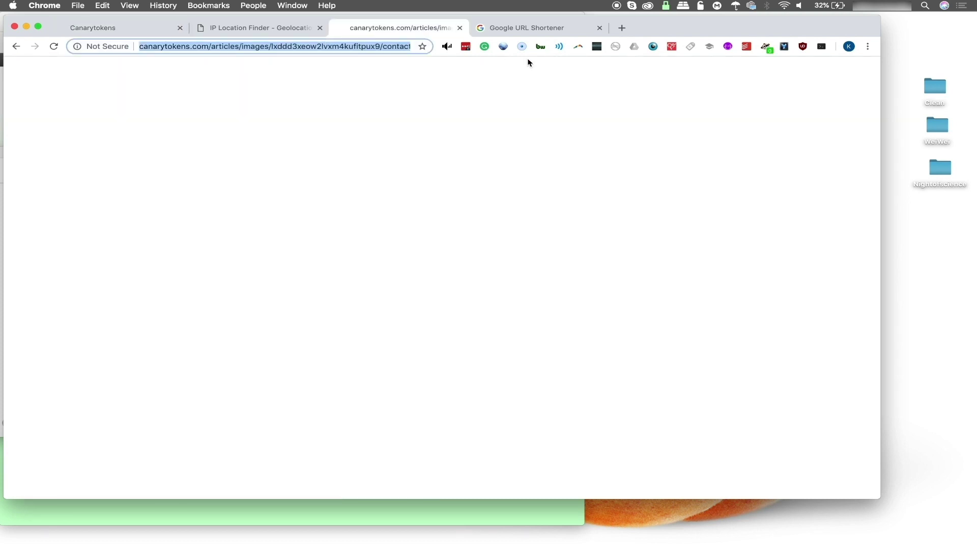
pyautogui.click(502, 47)
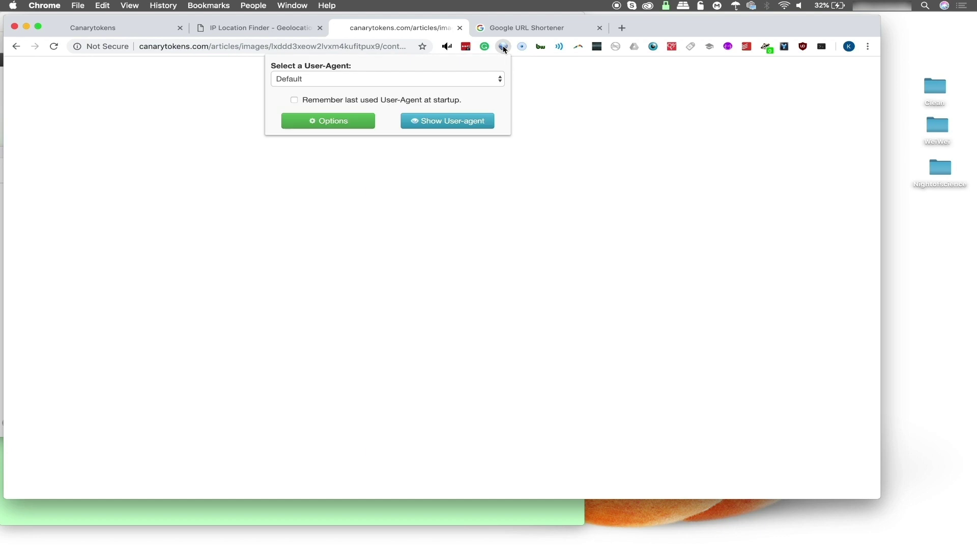
# Set the User-Agent Switcher to iPod and reload the token article page
pyautogui.click(497, 79)
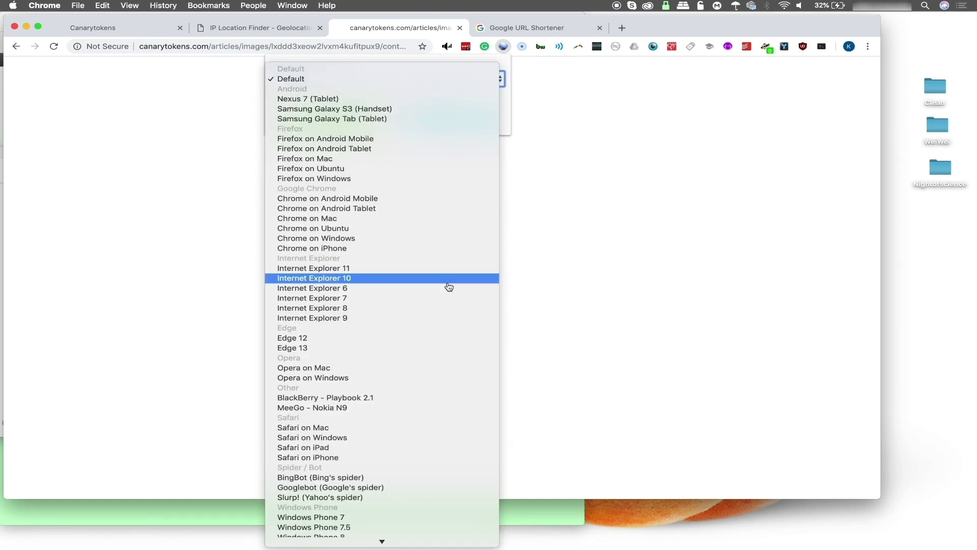
pyautogui.scroll(-2, 449, 285)
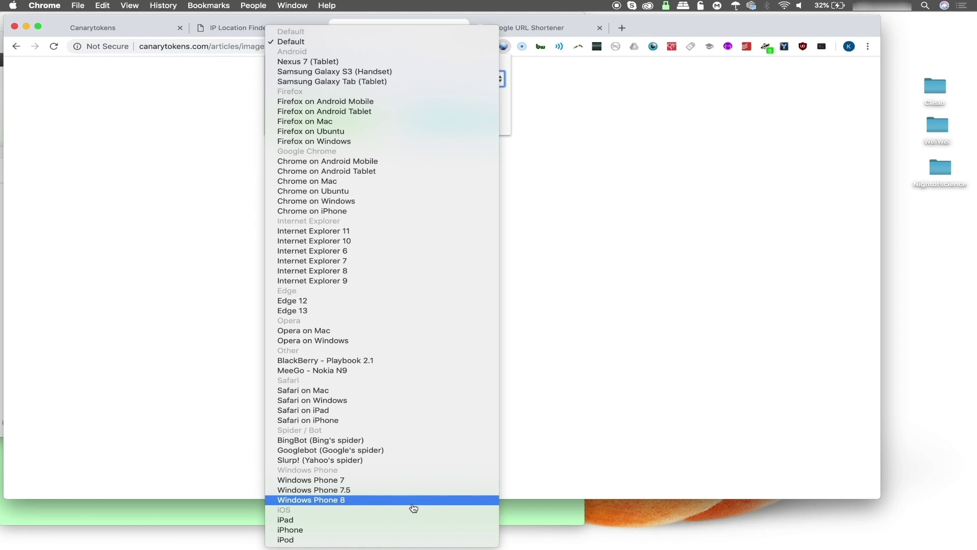
pyautogui.click(402, 540)
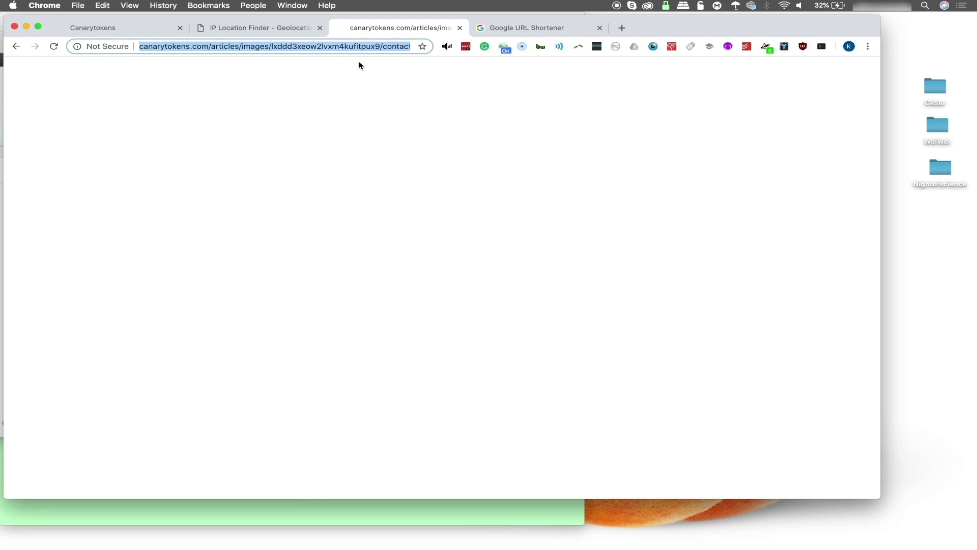
pyautogui.click(393, 46)
pyautogui.press('Return')
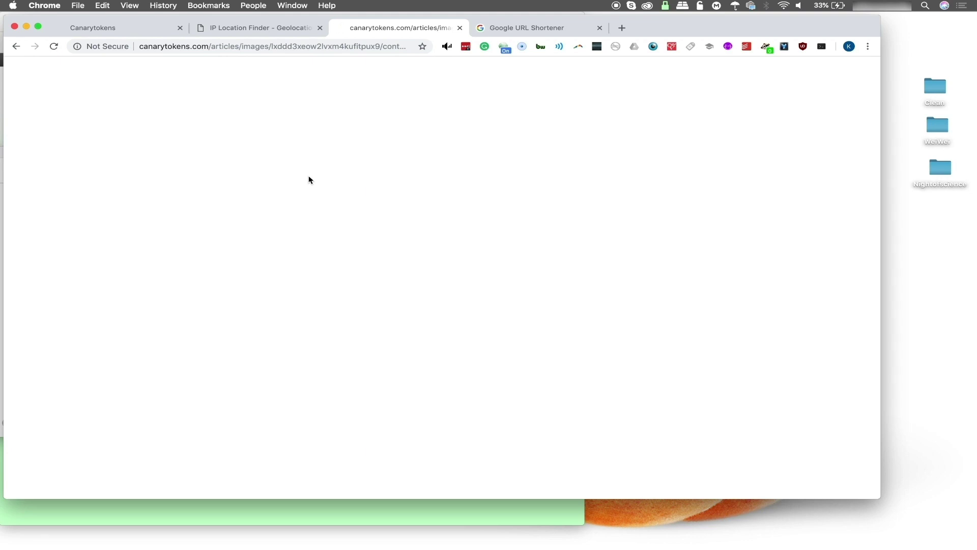
pyautogui.click(126, 30)
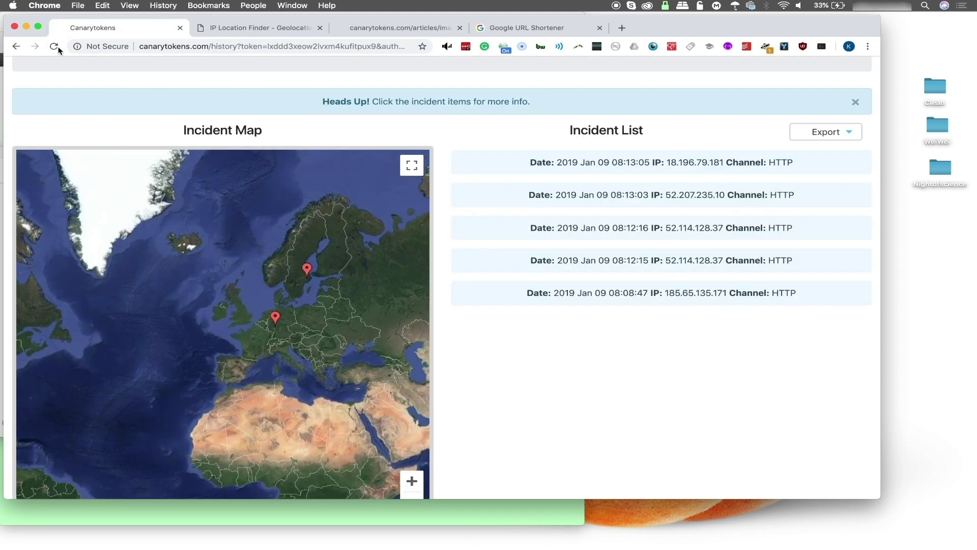
pyautogui.click(54, 46)
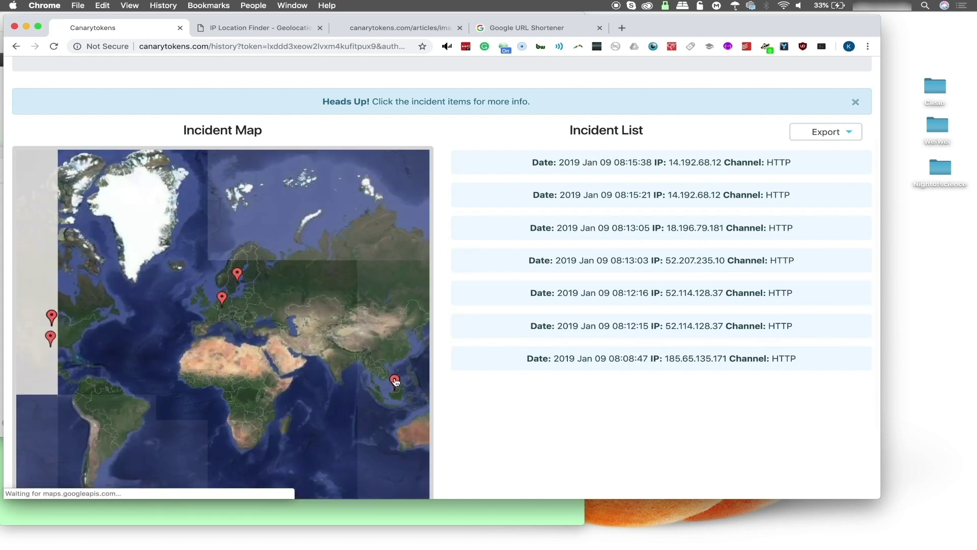
pyautogui.click(395, 380)
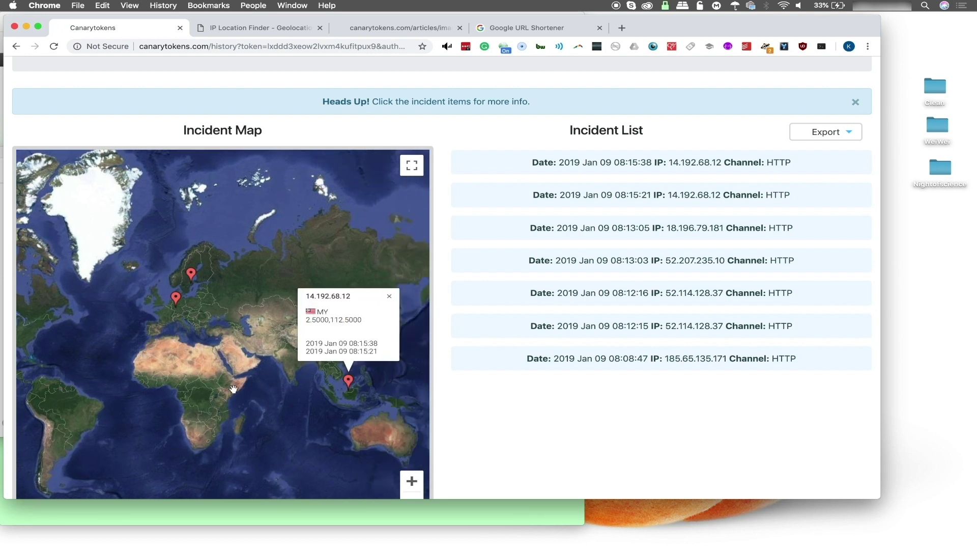
pyautogui.click(598, 178)
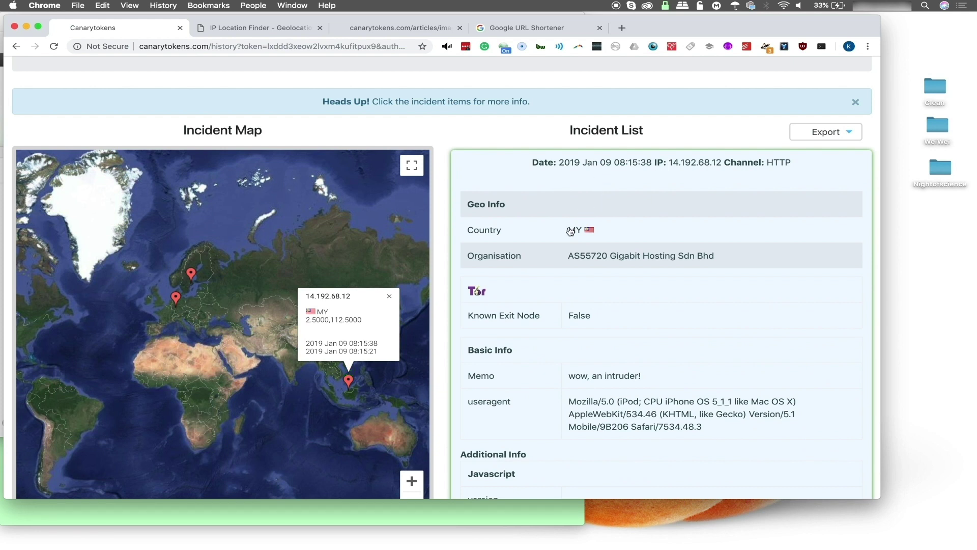
pyautogui.scroll(-7, 578, 236)
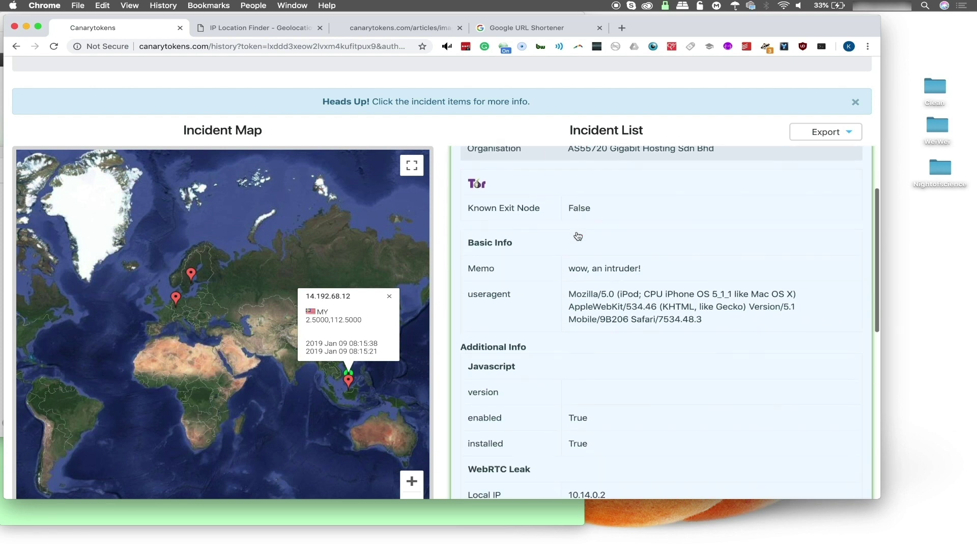
pyautogui.scroll(-8, 578, 235)
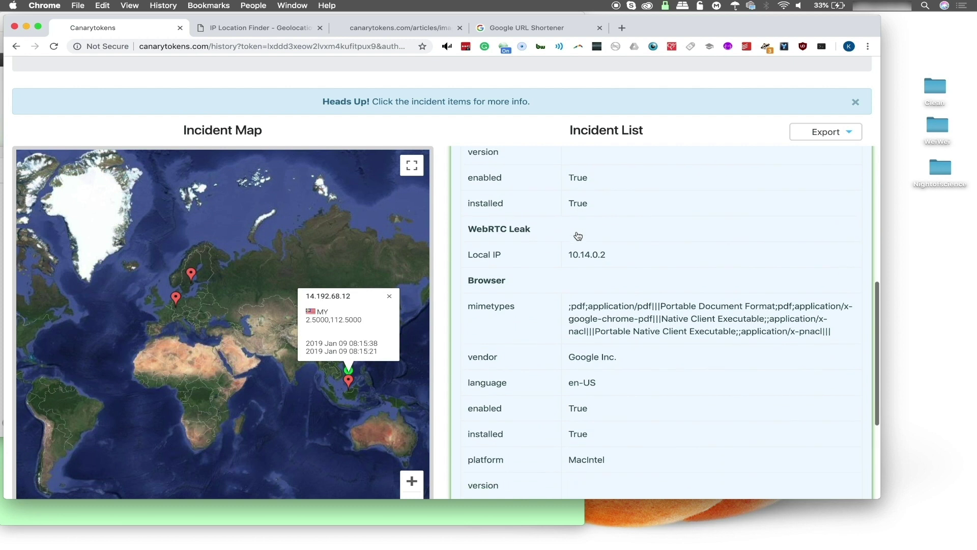
pyautogui.scroll(-4, 578, 236)
pyautogui.scroll(3, 577, 236)
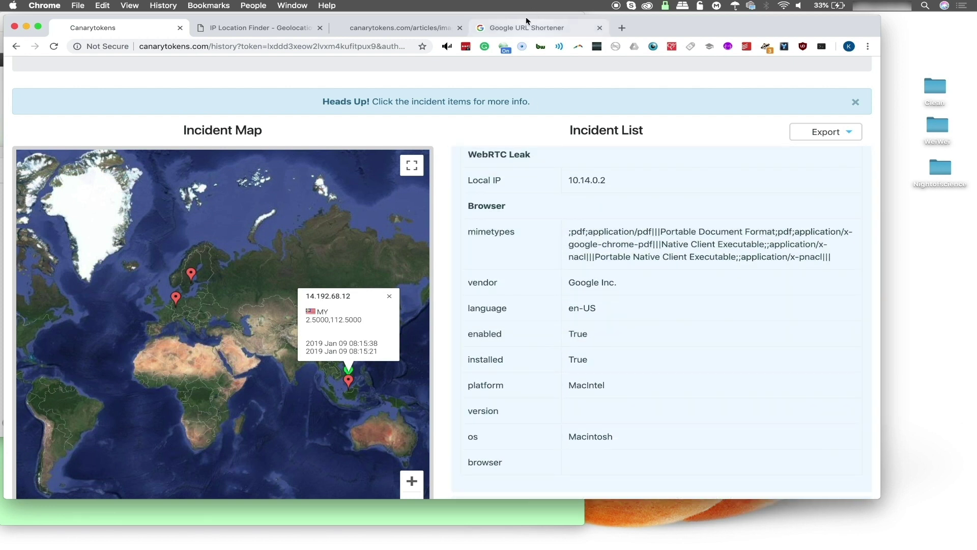
pyautogui.click(405, 29)
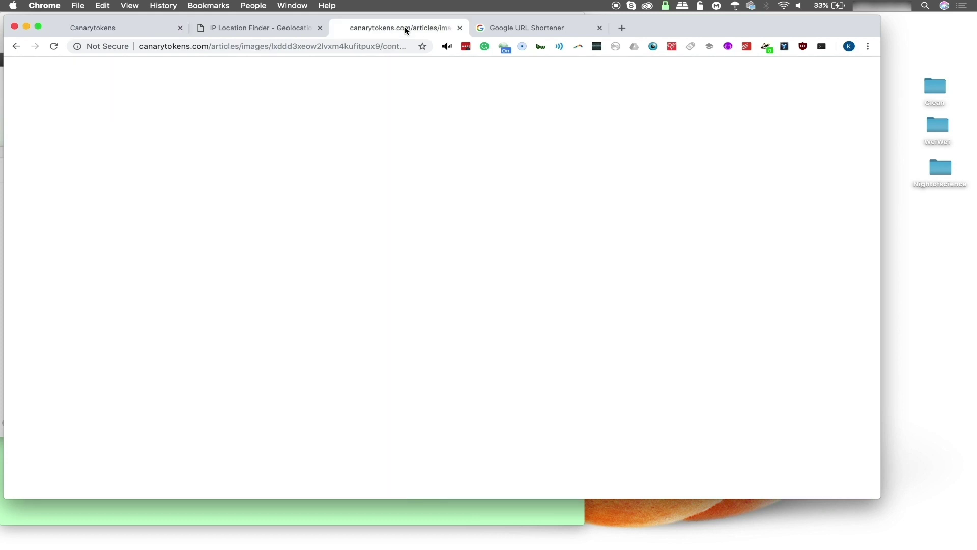
# Reload the token article and load the token address again in a new tab
pyautogui.click(54, 47)
pyautogui.click(621, 29)
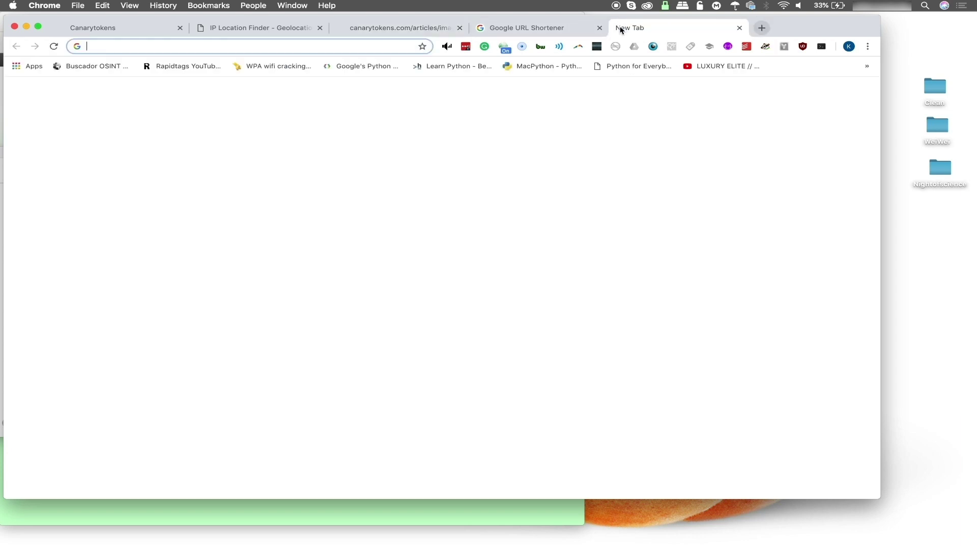
pyautogui.press('Return')
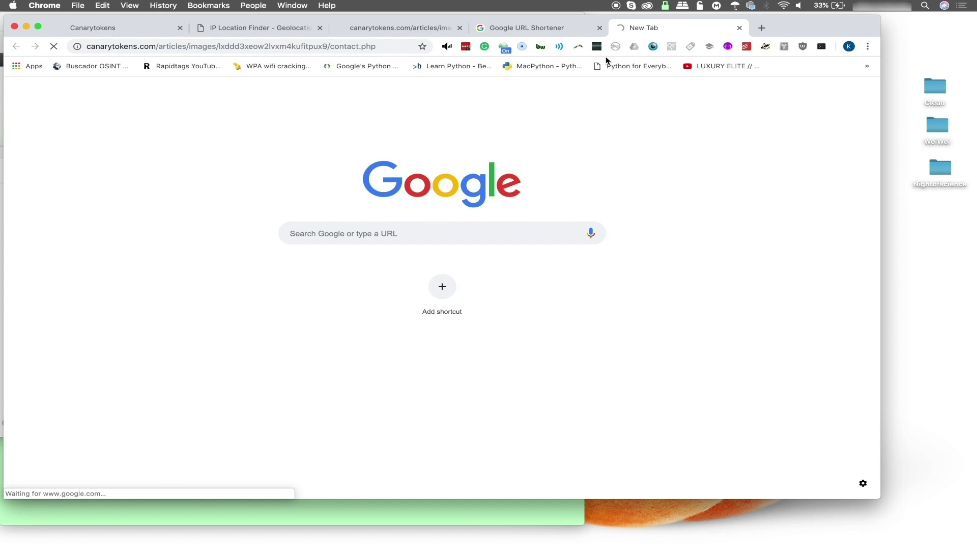
# Check the VPN status panel, then return to the Canarytokens incident history
pyautogui.click(665, 6)
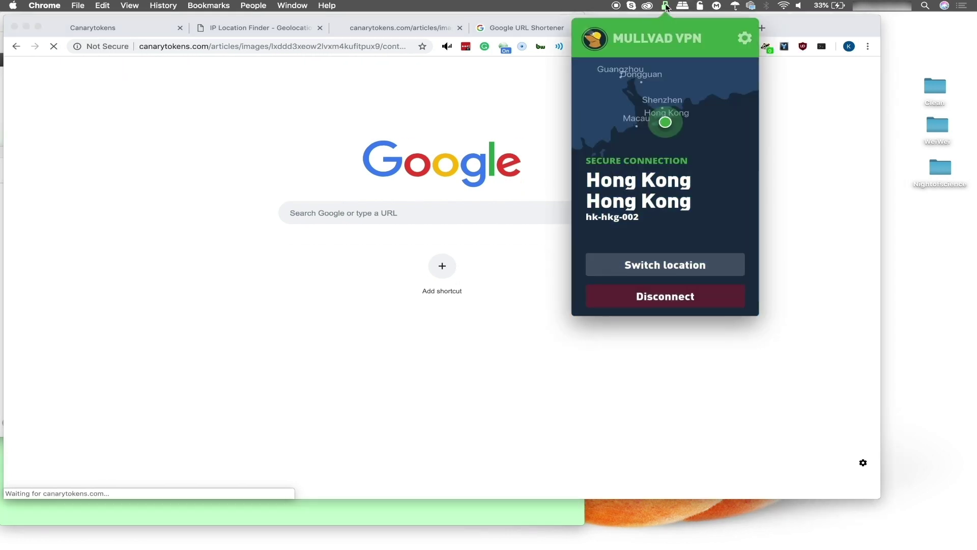
pyautogui.click(666, 6)
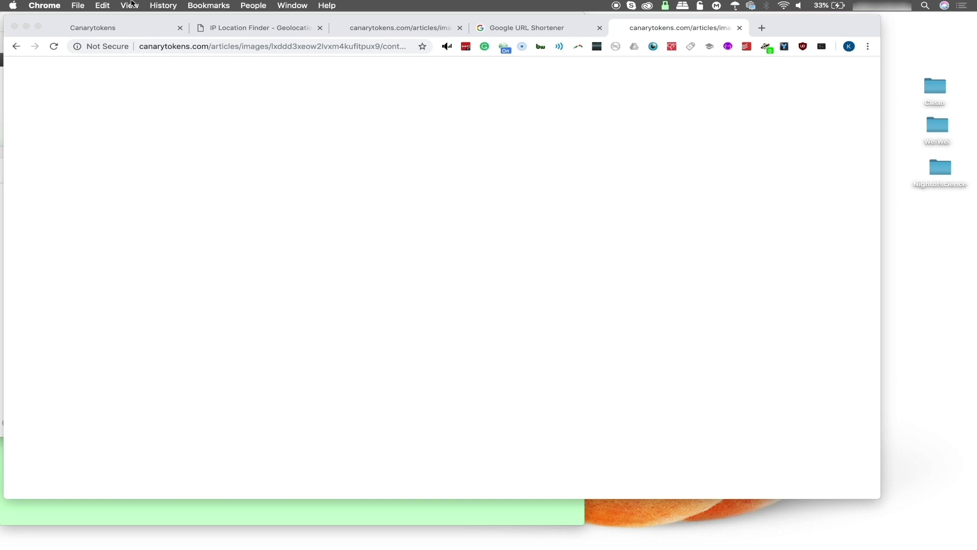
pyautogui.click(109, 32)
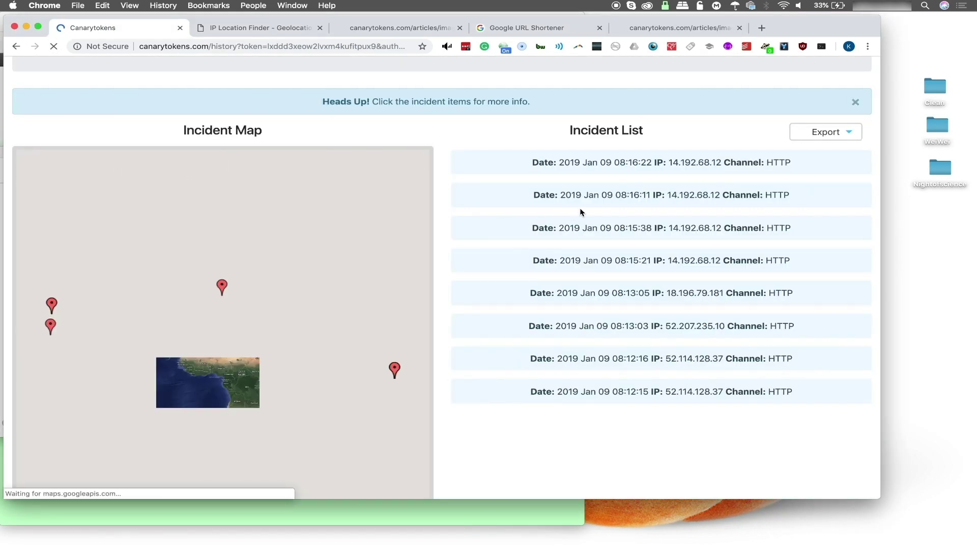
# Expand the 08:16:22 hit, select its MY country code, and pan the map toward Europe and Asia
pyautogui.click(589, 165)
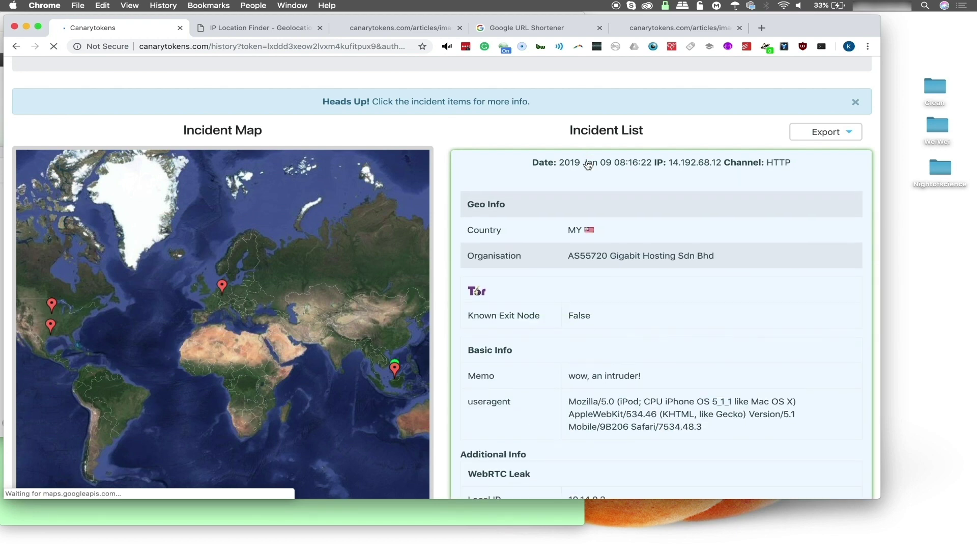
pyautogui.doubleClick(574, 230)
pyautogui.scroll(-5, 574, 233)
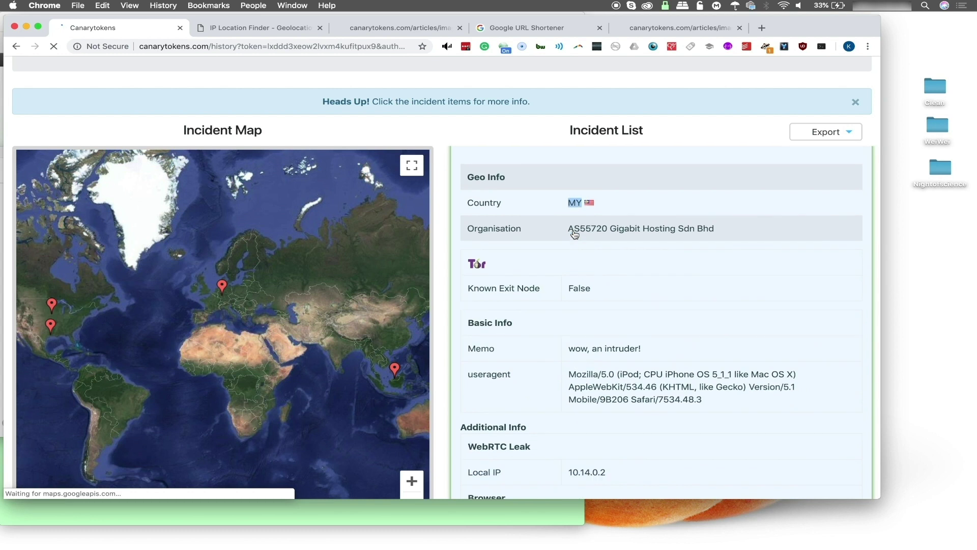
pyautogui.scroll(-4, 574, 233)
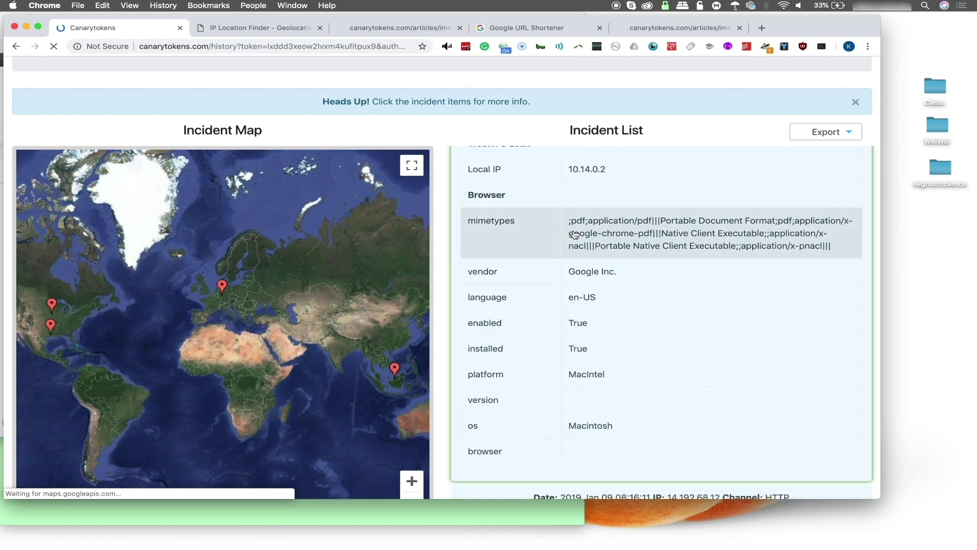
pyautogui.moveTo(371, 355); pyautogui.dragTo(327, 339)
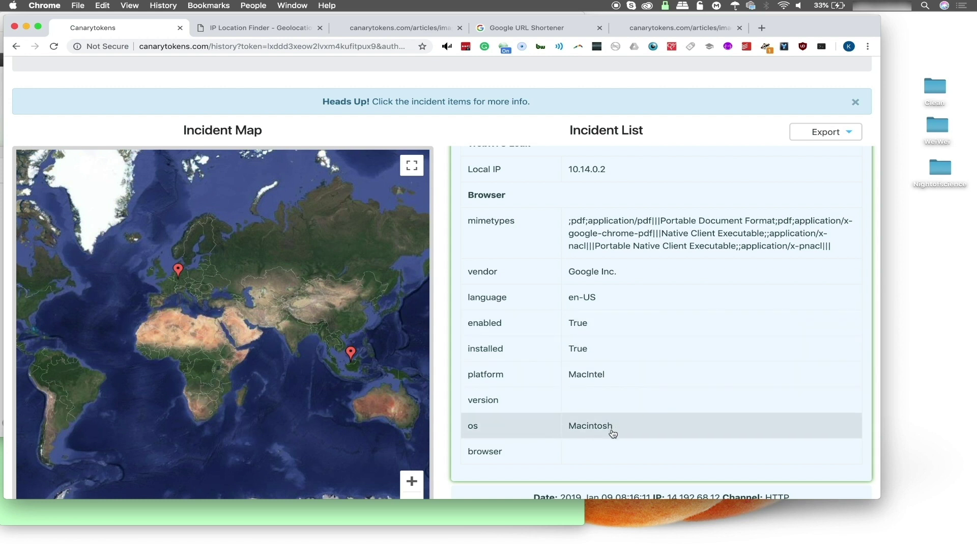
pyautogui.click(698, 32)
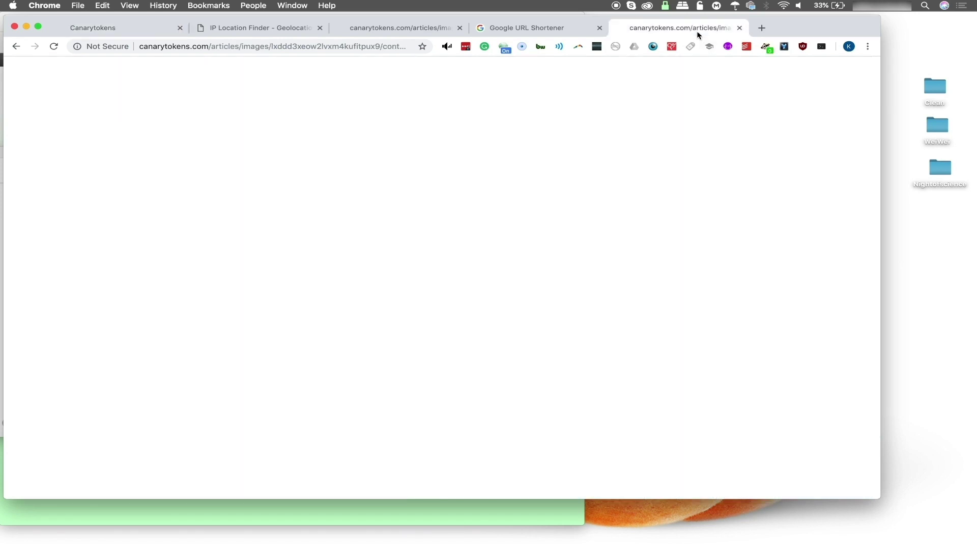
# Set the User-Agent Switcher to 'Firefox on Android Tablet'
pyautogui.click(503, 48)
pyautogui.click(412, 80)
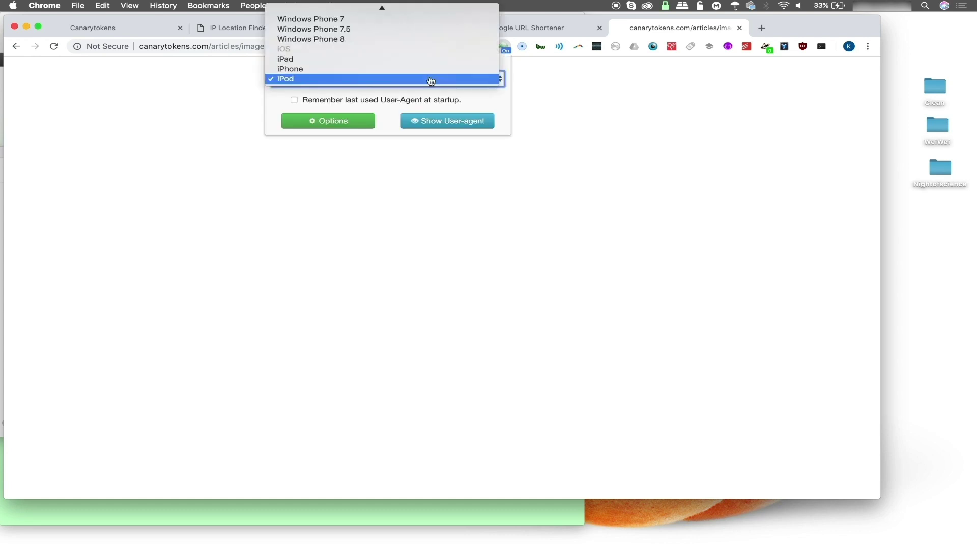
pyautogui.scroll(10, 420, 76)
pyautogui.scroll(3, 422, 73)
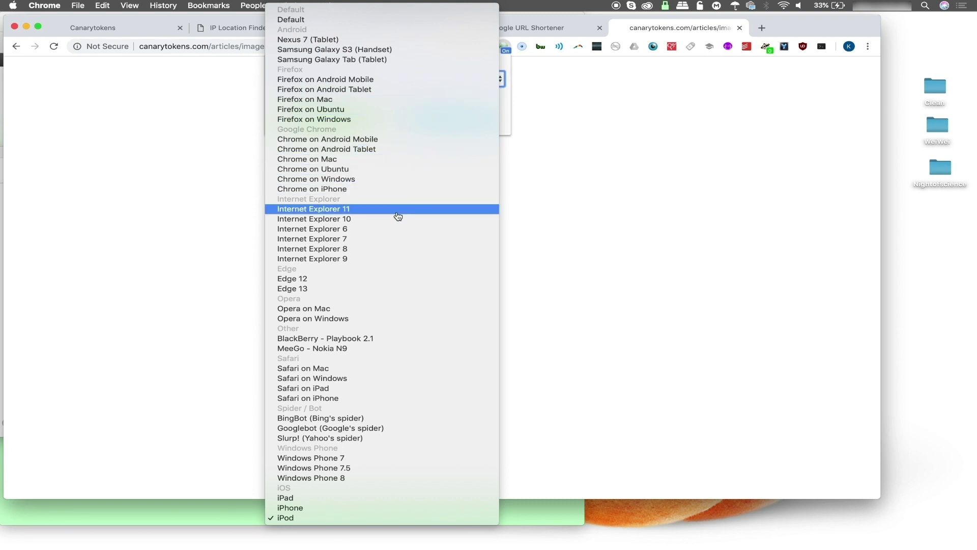
pyautogui.click(392, 91)
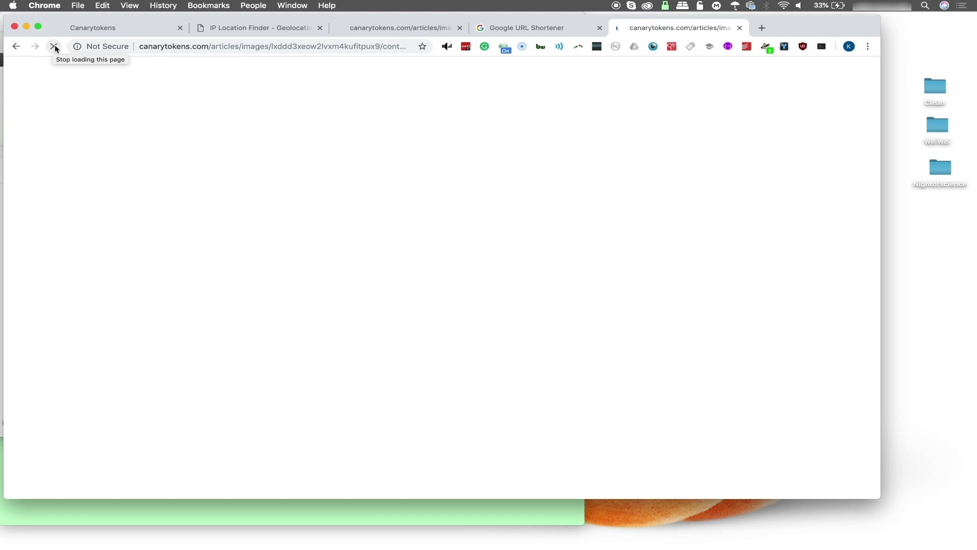
# Load the token URL in a new tab, then return to the Canarytokens history
pyautogui.click(762, 29)
pyautogui.press('Return')
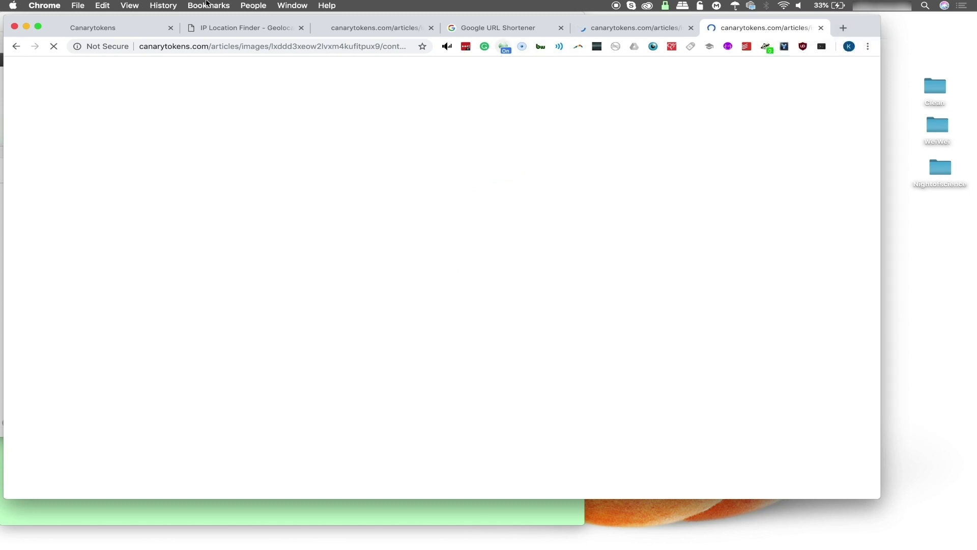
pyautogui.click(113, 34)
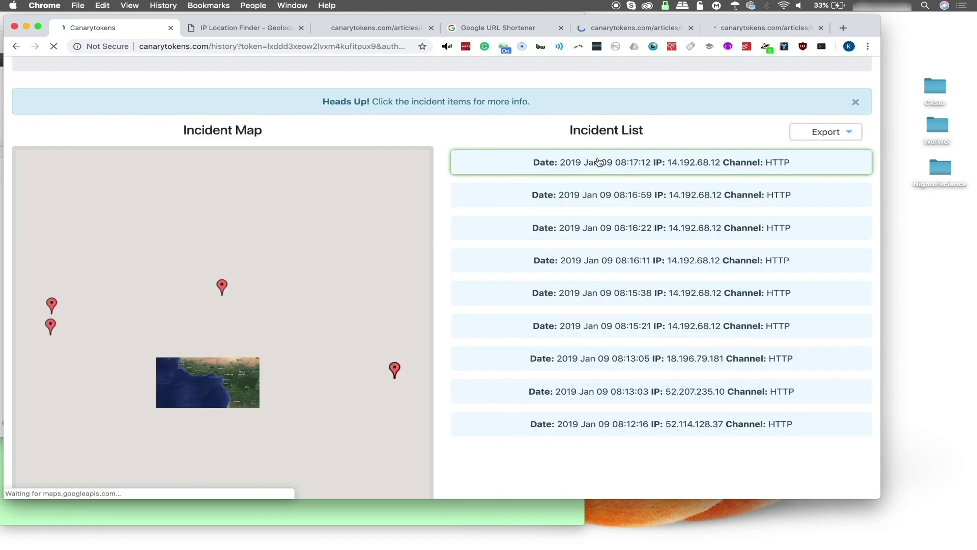
# Expand the newest 08:17:12 hit to confirm Malaysia and the Firefox Android tablet user agent
pyautogui.click(600, 163)
pyautogui.scroll(-2, 600, 163)
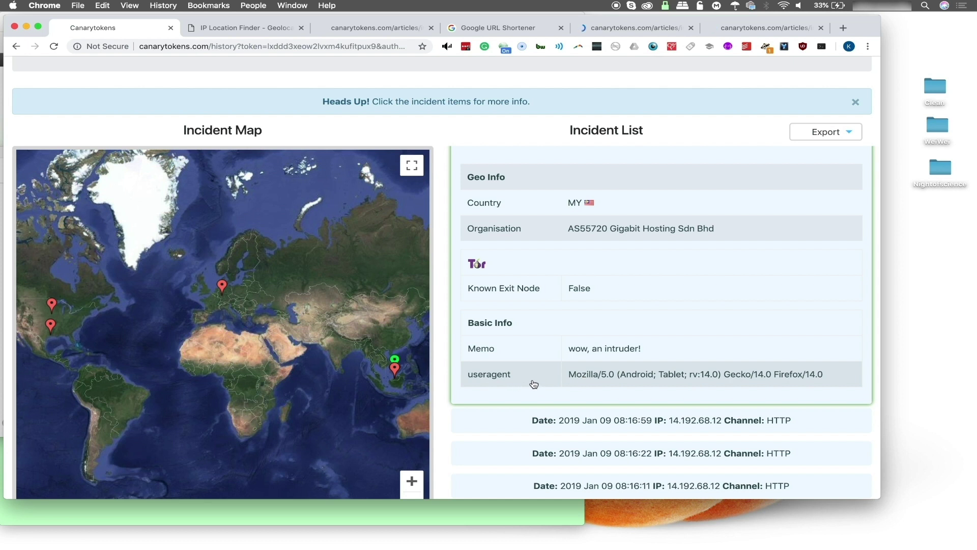
pyautogui.scroll(-3, 658, 311)
pyautogui.scroll(3, 658, 310)
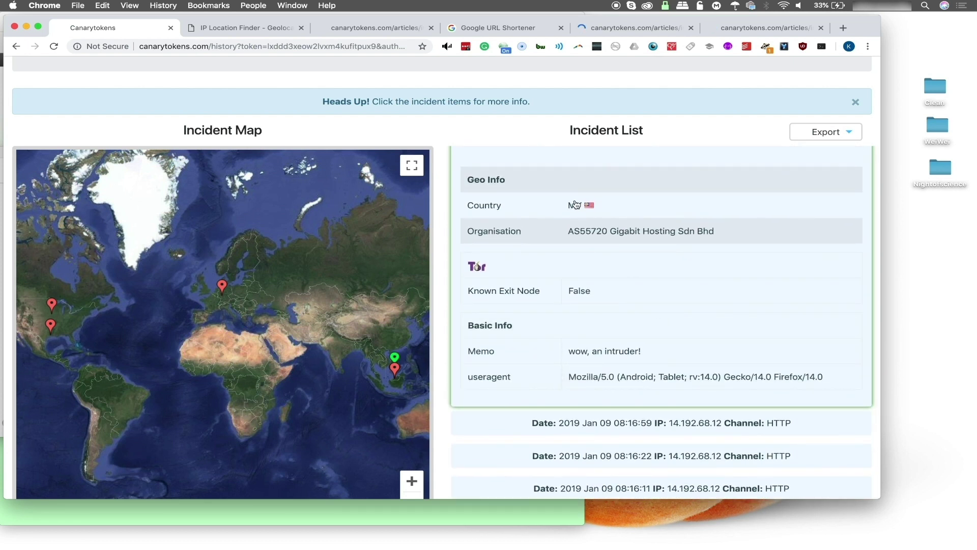
pyautogui.scroll(-2, 579, 304)
pyautogui.scroll(-5, 579, 304)
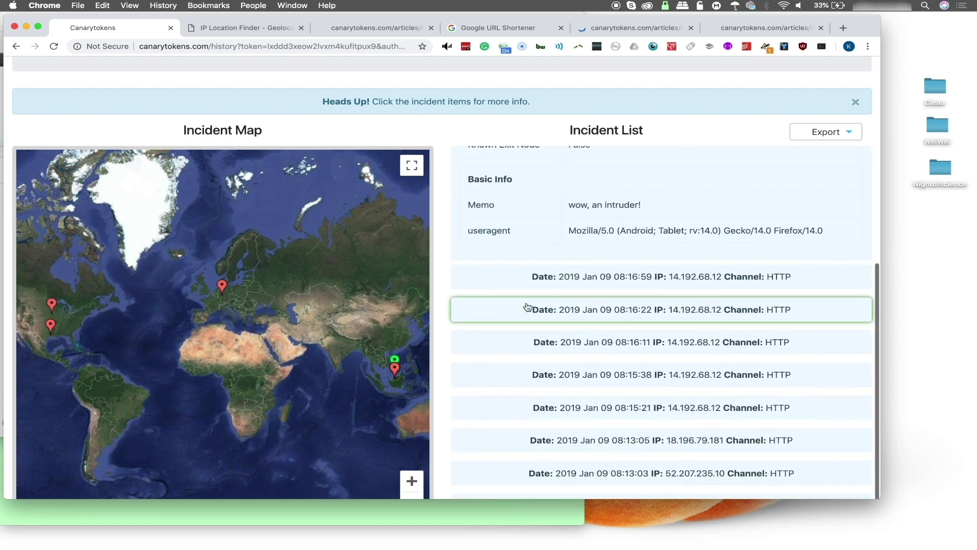
# Show the Malaysian marker's hit times and expand the 08:16:59 and another Malaysian hit
pyautogui.click(395, 370)
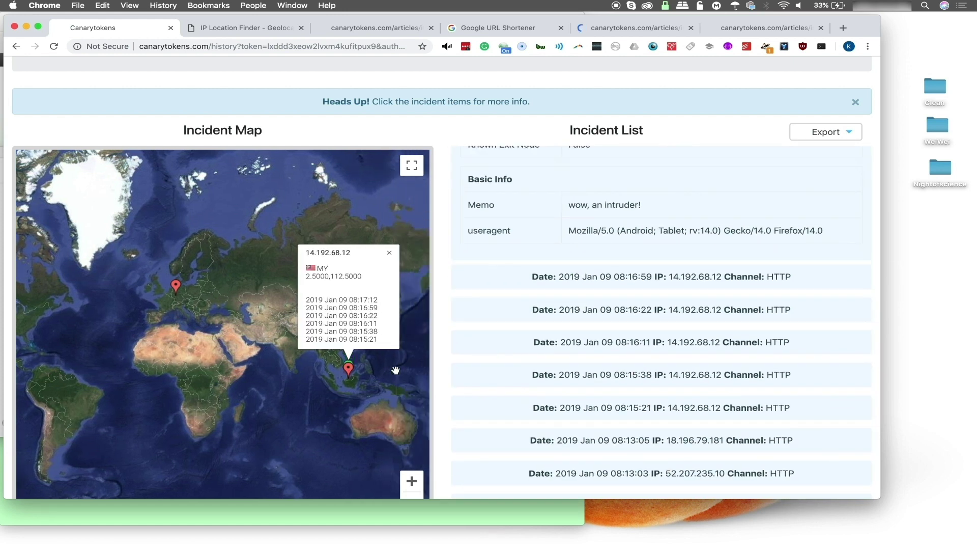
pyautogui.click(603, 285)
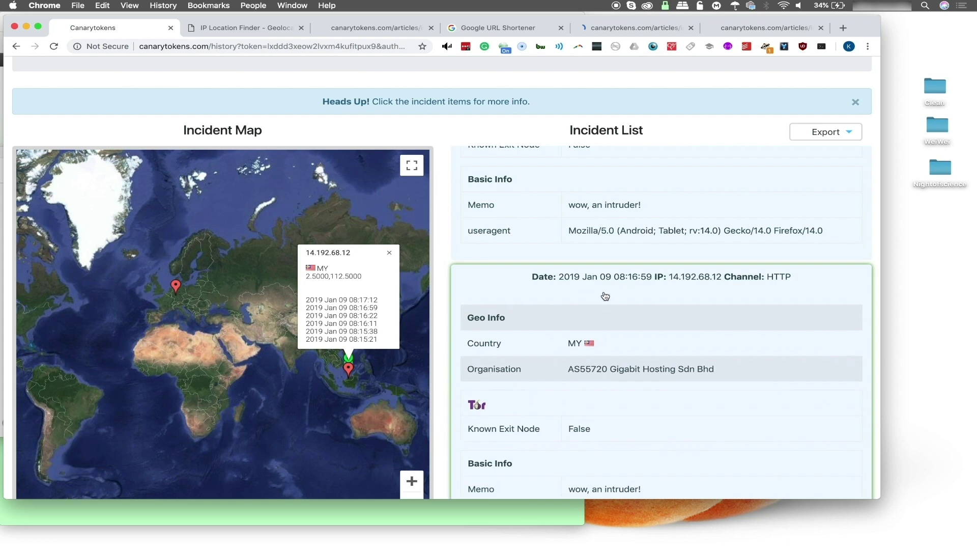
pyautogui.scroll(-8, 606, 369)
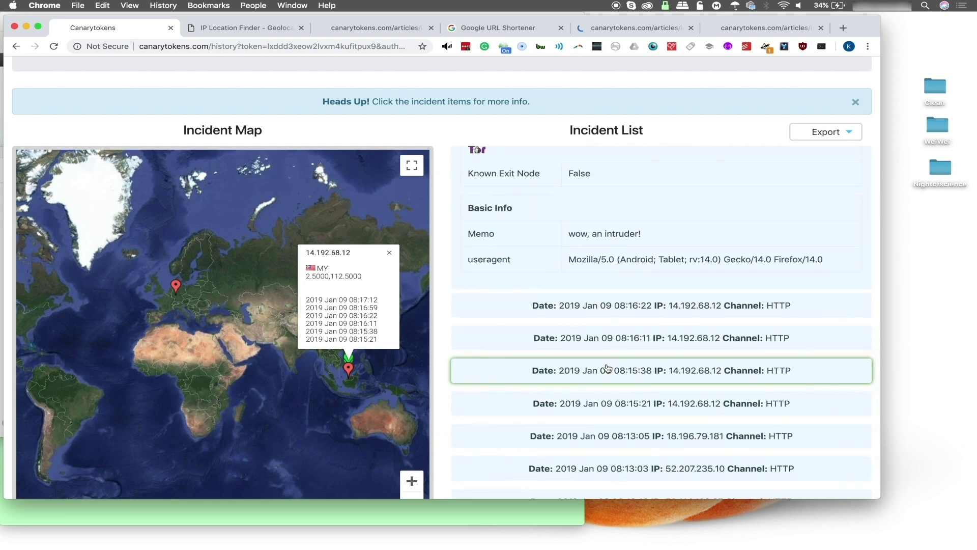
pyautogui.click(628, 307)
pyautogui.scroll(8, 628, 310)
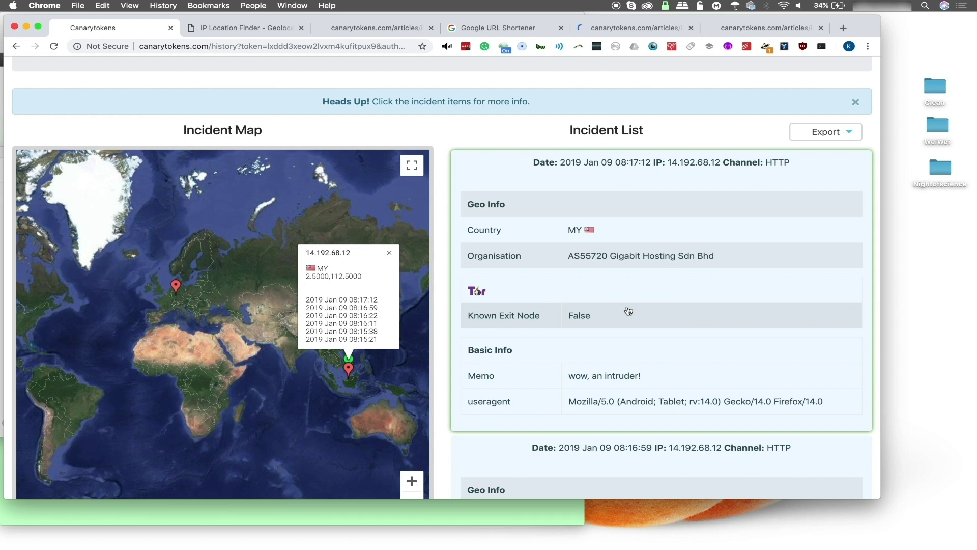
pyautogui.scroll(1, 653, 419)
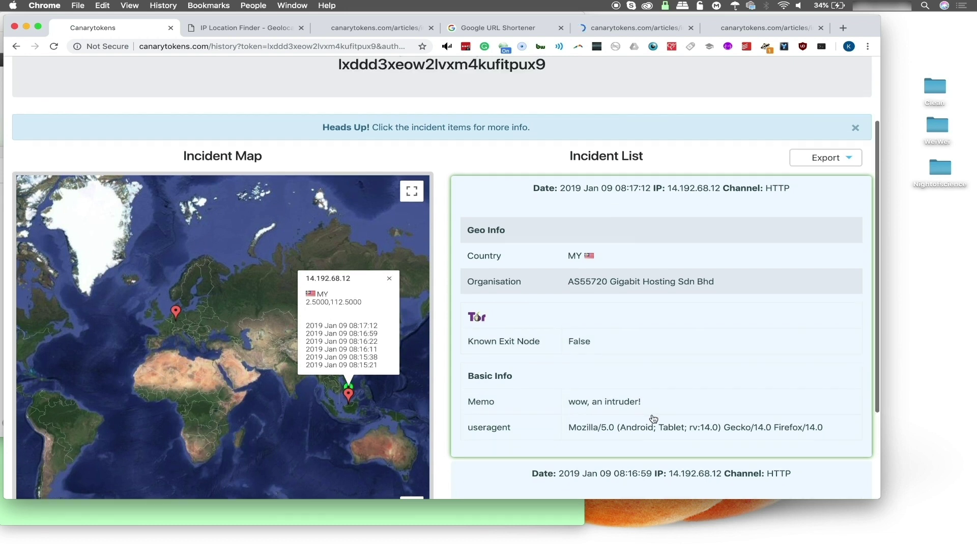
pyautogui.scroll(3, 653, 418)
pyautogui.scroll(-5, 653, 419)
pyautogui.scroll(3, 654, 418)
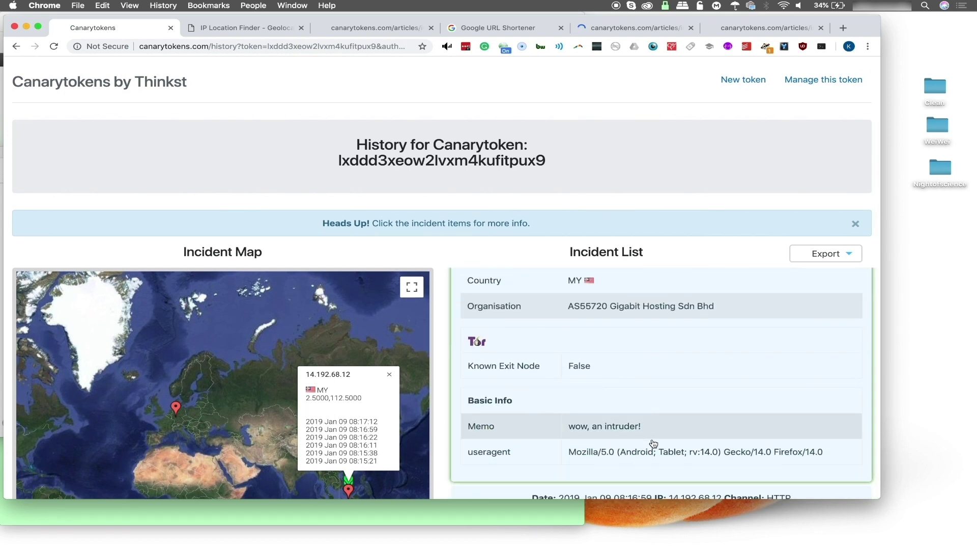
pyautogui.moveTo(735, 547)
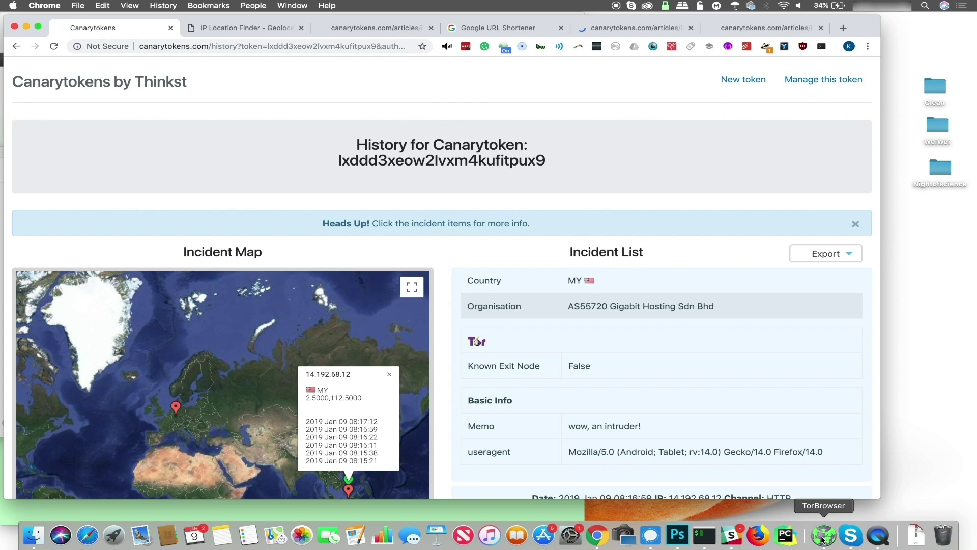
# Load the token's contact.php link in Tor Browser, then reload the history to show the 185.220.101.49 hit
pyautogui.click(822, 537)
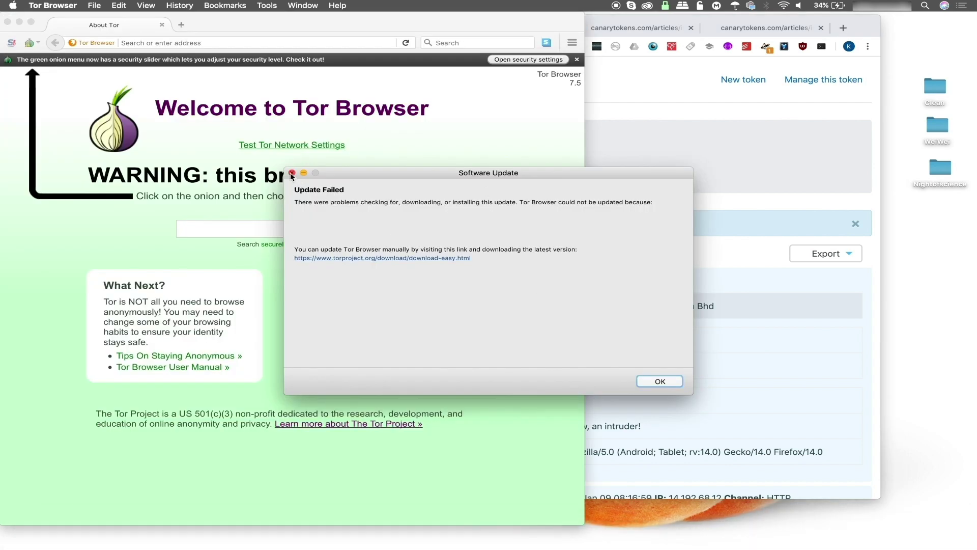
pyautogui.click(291, 172)
pyautogui.click(287, 44)
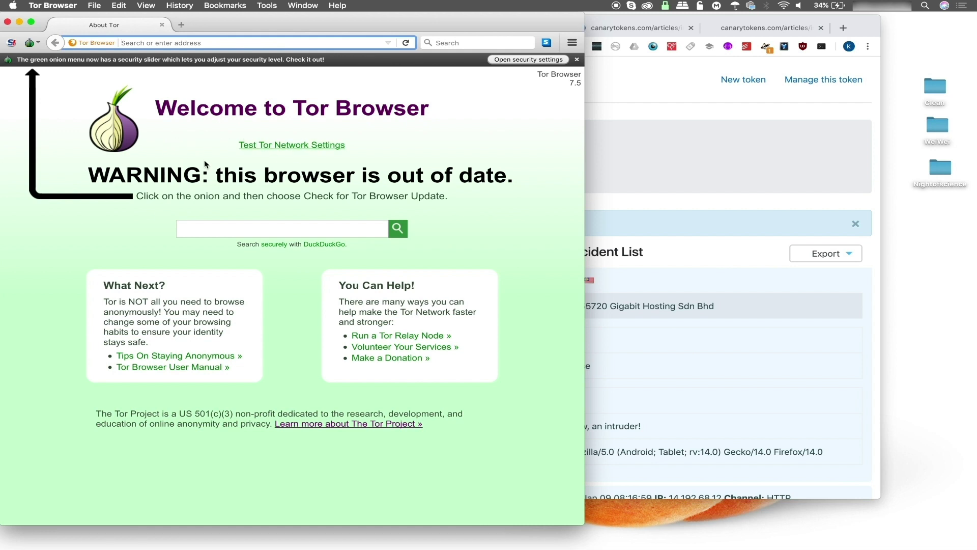
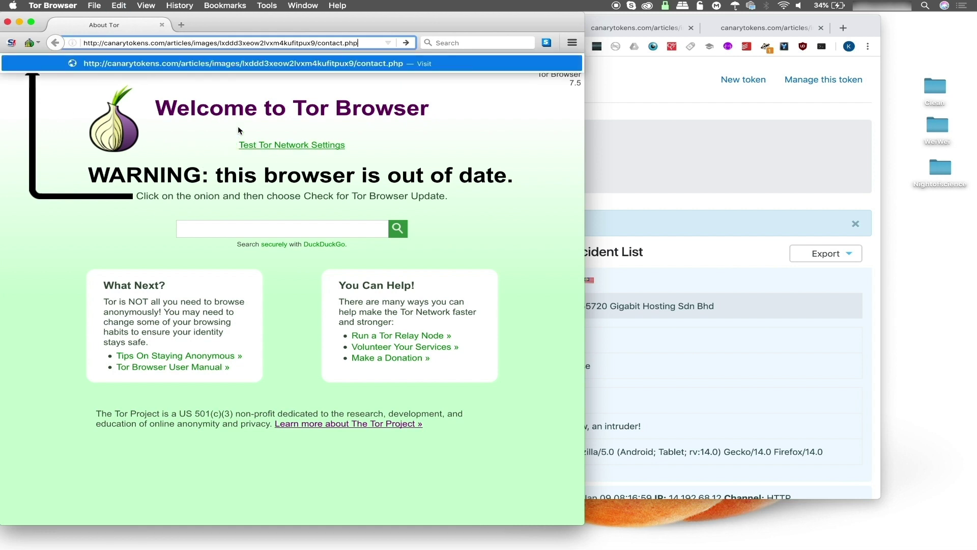
pyautogui.press('Return')
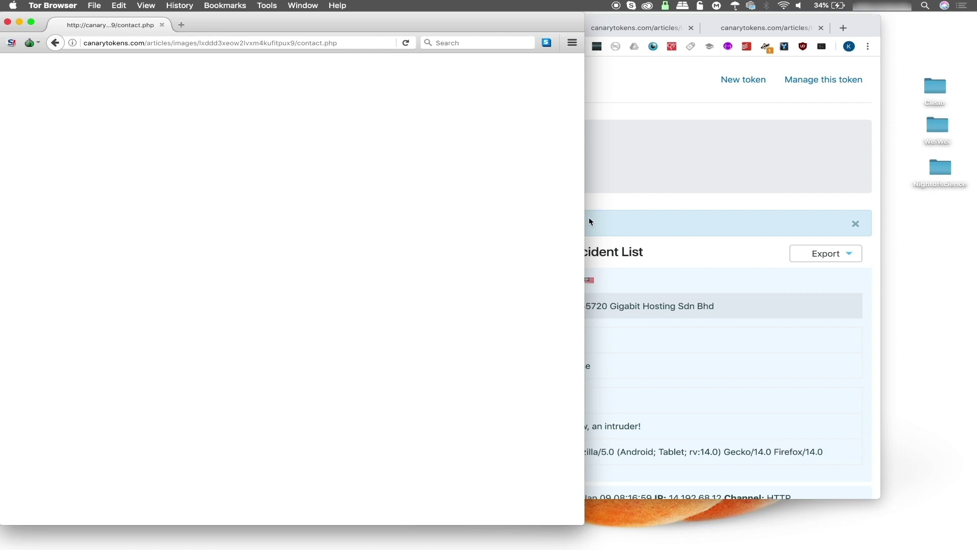
pyautogui.click(720, 222)
pyautogui.click(55, 47)
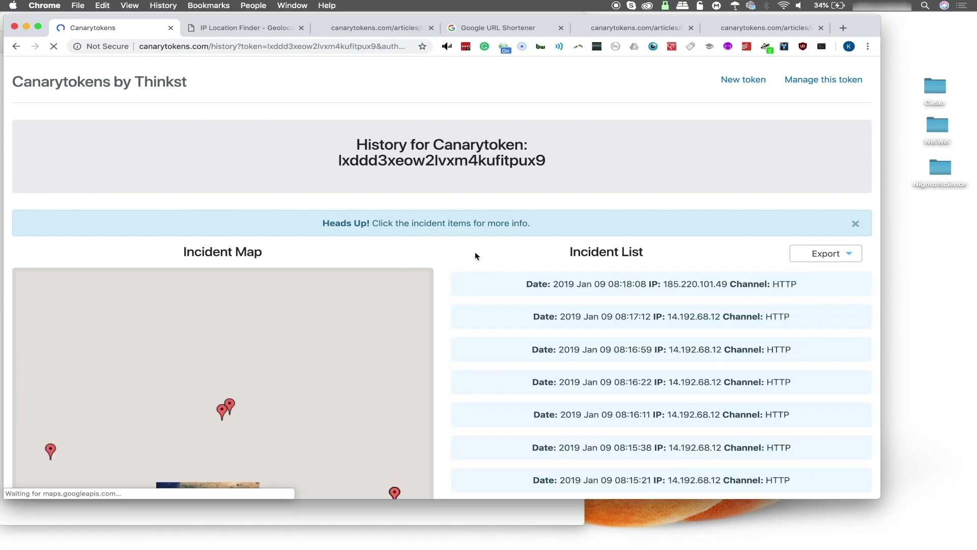
# Expand the 08:18:08 hit to see its Berlin, Germany geo info and Tor exit node flag
pyautogui.click(563, 282)
pyautogui.scroll(-3, 564, 281)
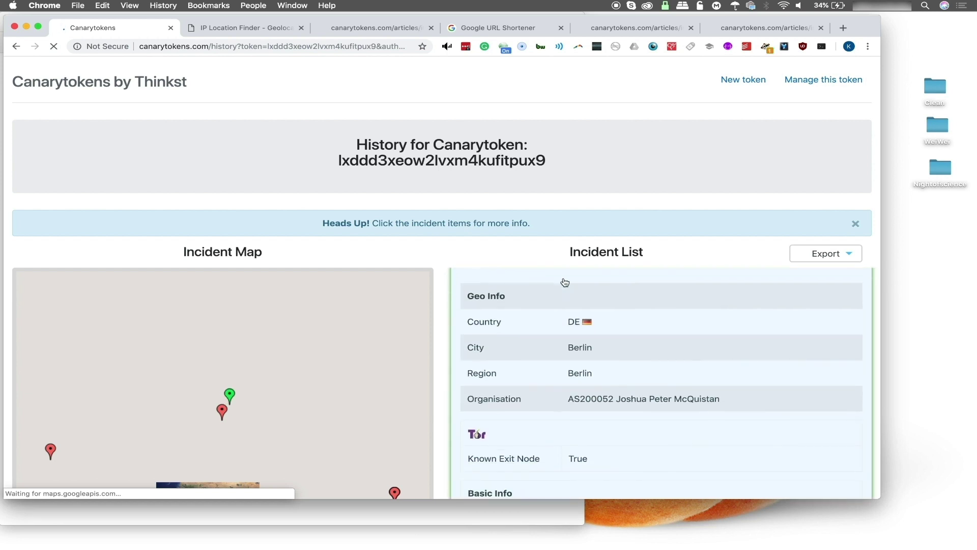
pyautogui.scroll(2, 565, 282)
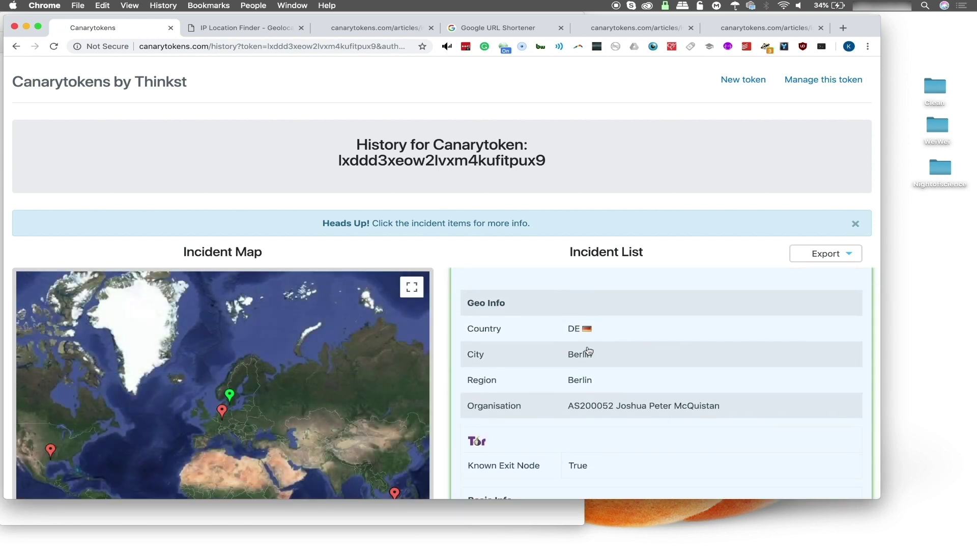
pyautogui.scroll(-3, 594, 362)
pyautogui.scroll(-2, 594, 360)
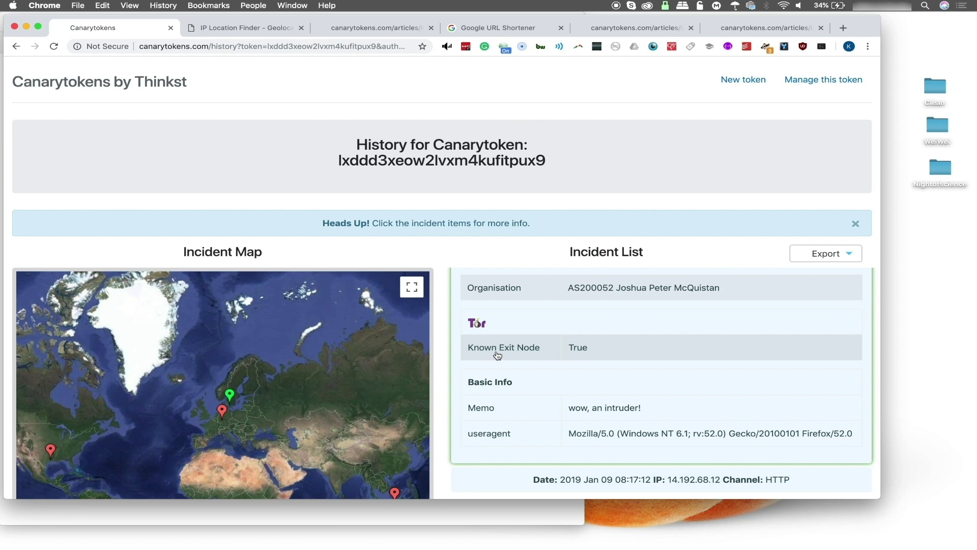
pyautogui.scroll(-2, 497, 355)
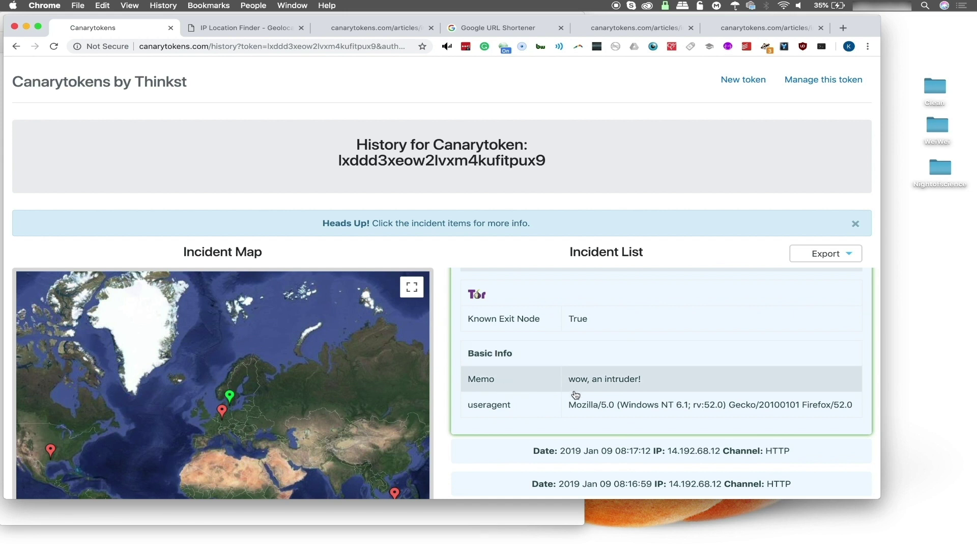
# Collapse and reopen the newest incident, scrolling down to its memo 'wow, an intruder!'
pyautogui.click(714, 414)
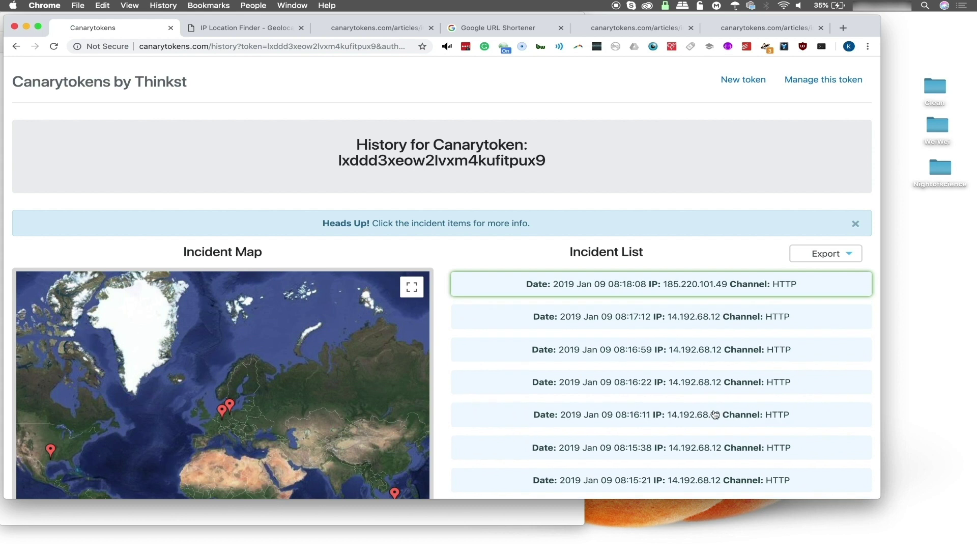
pyautogui.click(631, 290)
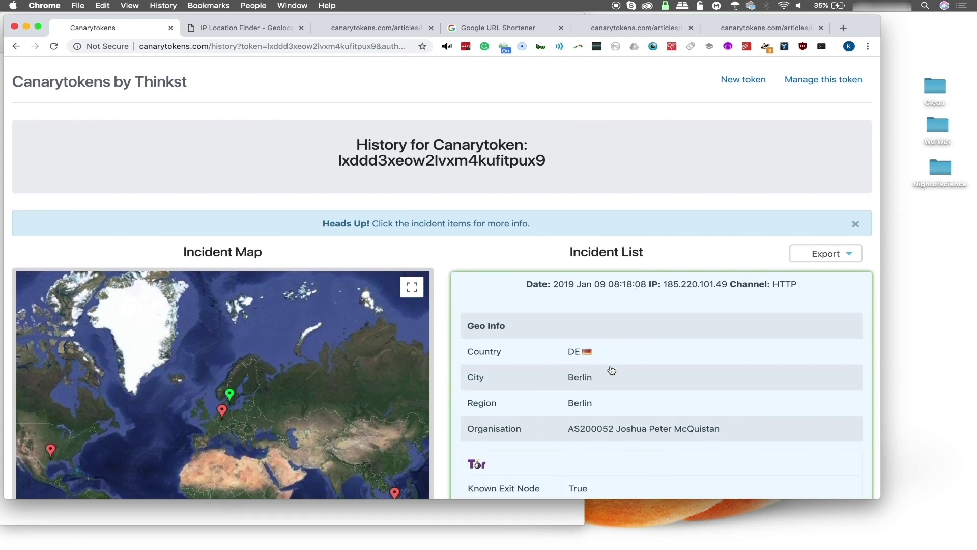
pyautogui.scroll(-2, 611, 370)
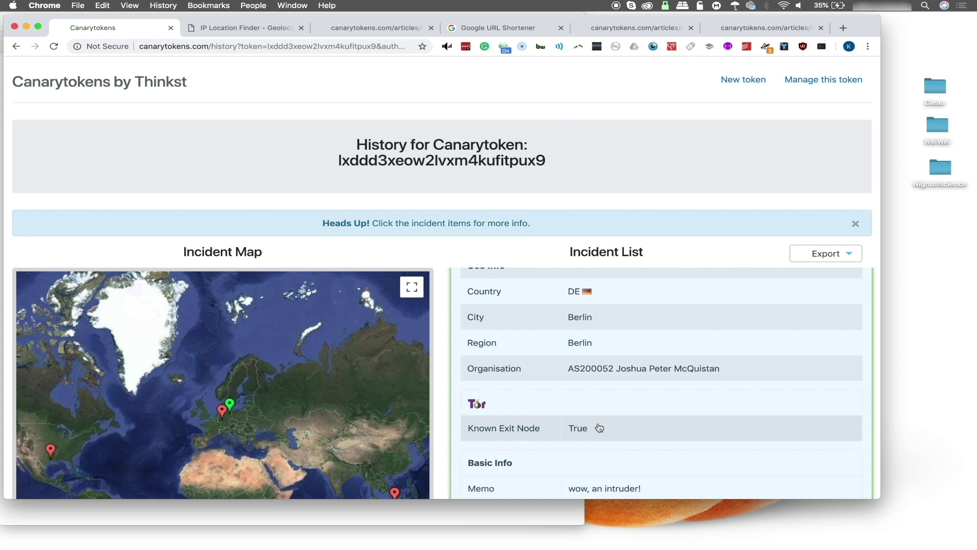
pyautogui.scroll(-3, 600, 427)
pyautogui.scroll(5, 600, 428)
pyautogui.scroll(-2, 599, 428)
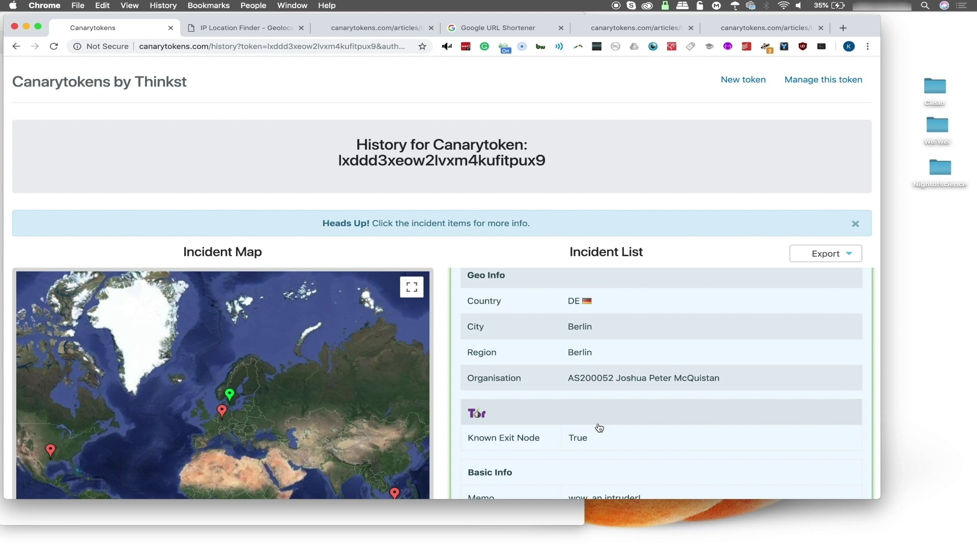
pyautogui.scroll(-1, 599, 427)
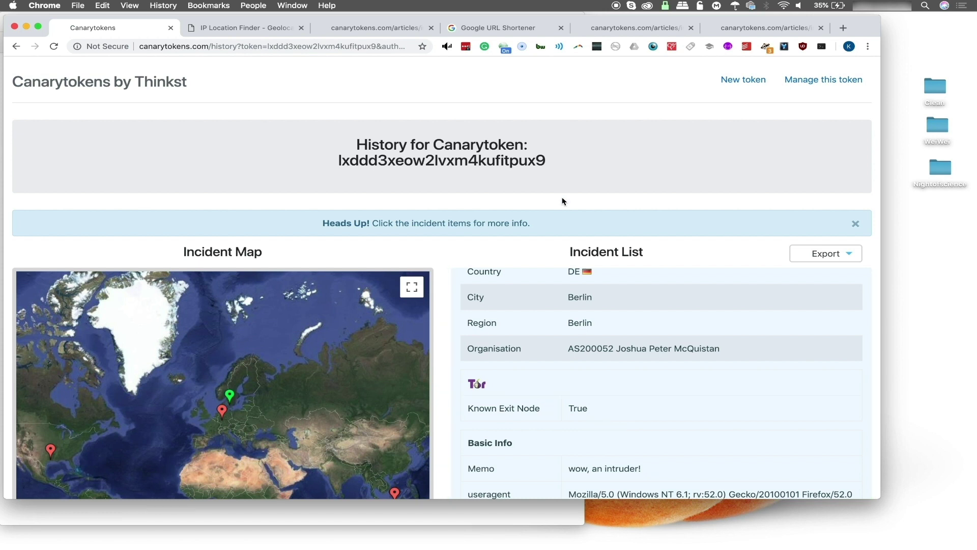
pyautogui.click(491, 29)
pyautogui.click(367, 247)
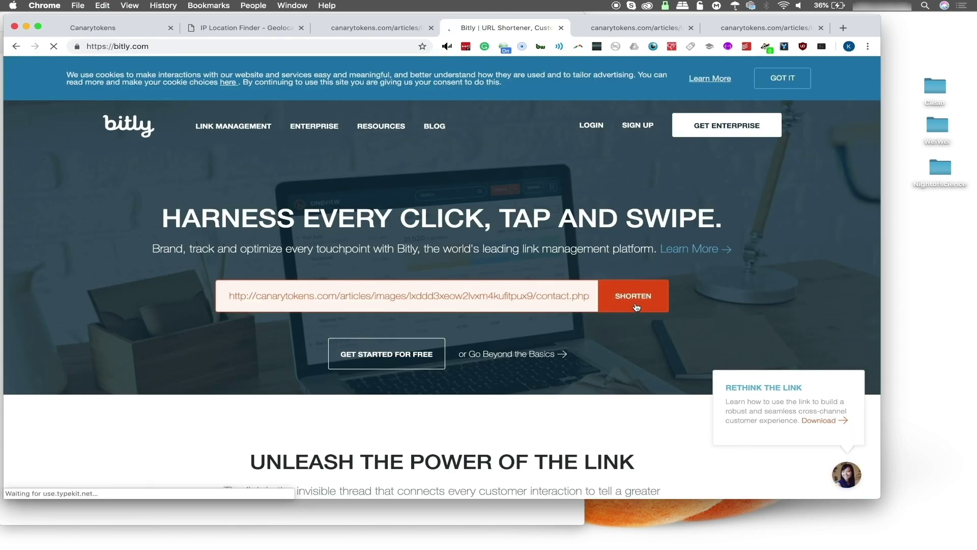
pyautogui.click(635, 305)
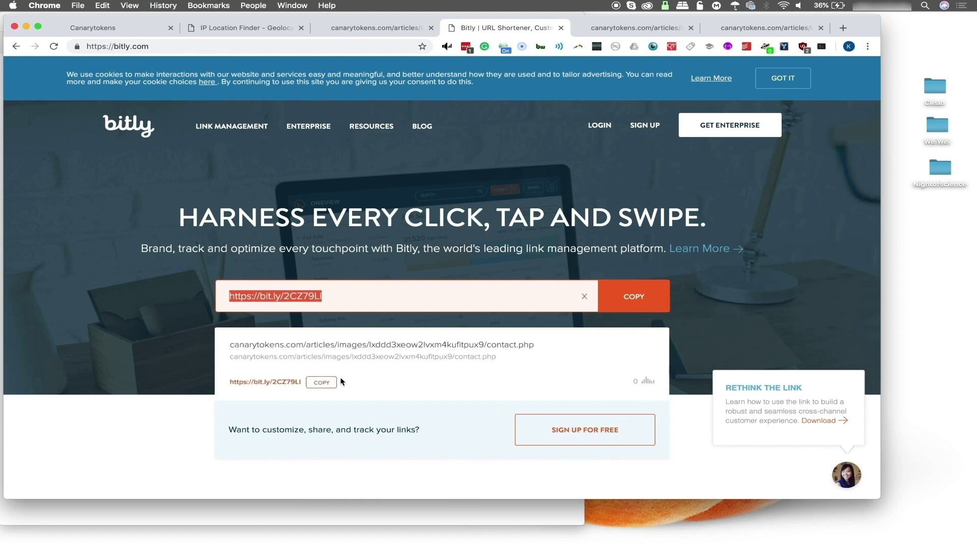
pyautogui.click(322, 381)
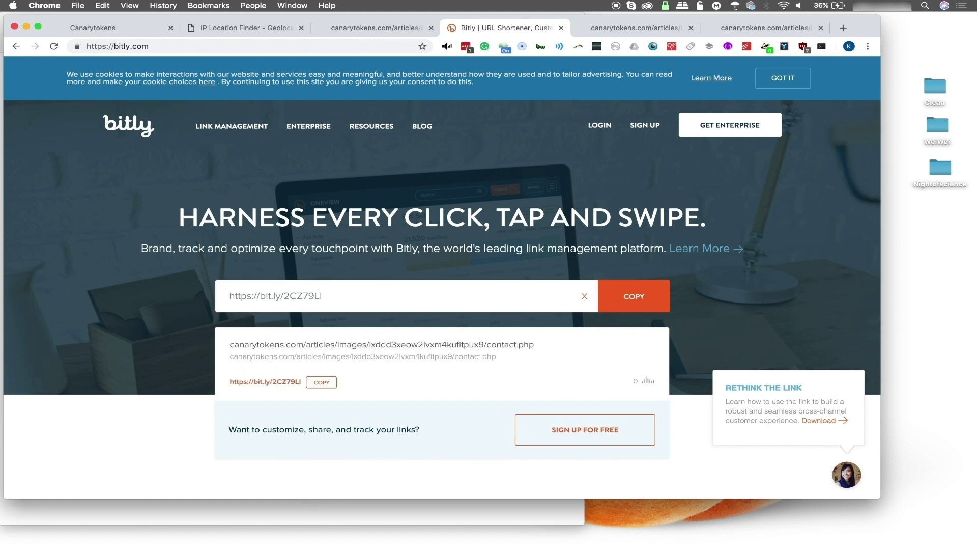
pyautogui.moveTo(666, 547)
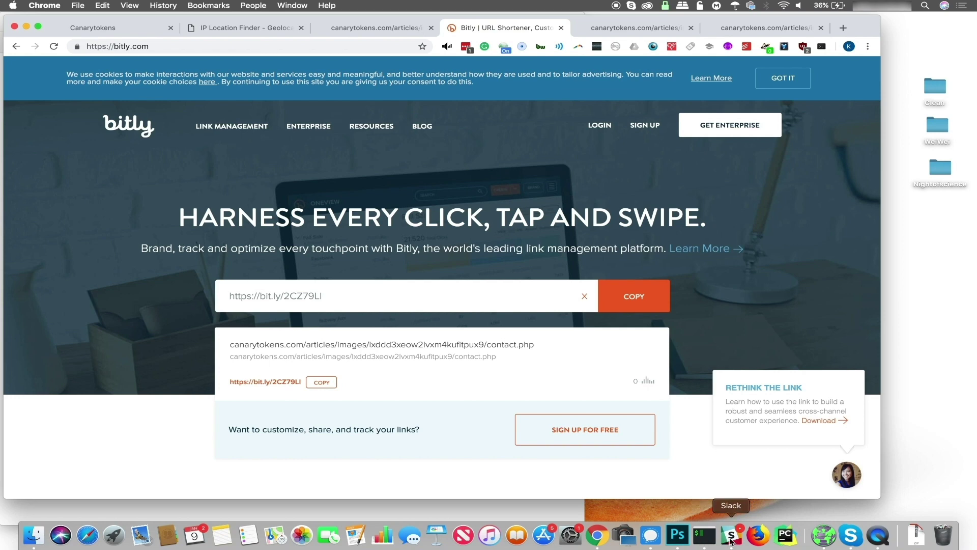
# Post the bit.ly short link as a reply in the Slack #nullbyte thread, then return to Chrome
pyautogui.click(731, 539)
pyautogui.click(666, 344)
pyautogui.press('super+v')
pyautogui.press('Return')
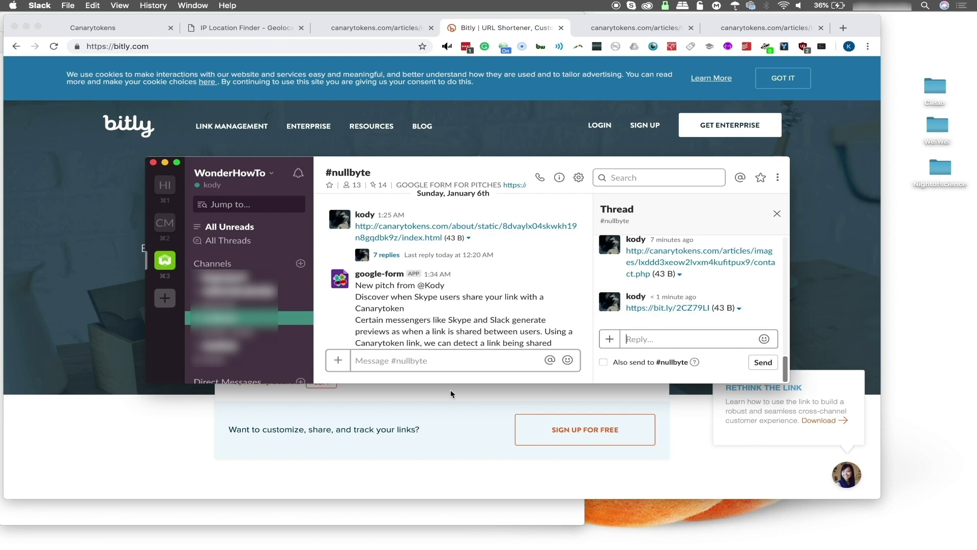
pyautogui.click(179, 451)
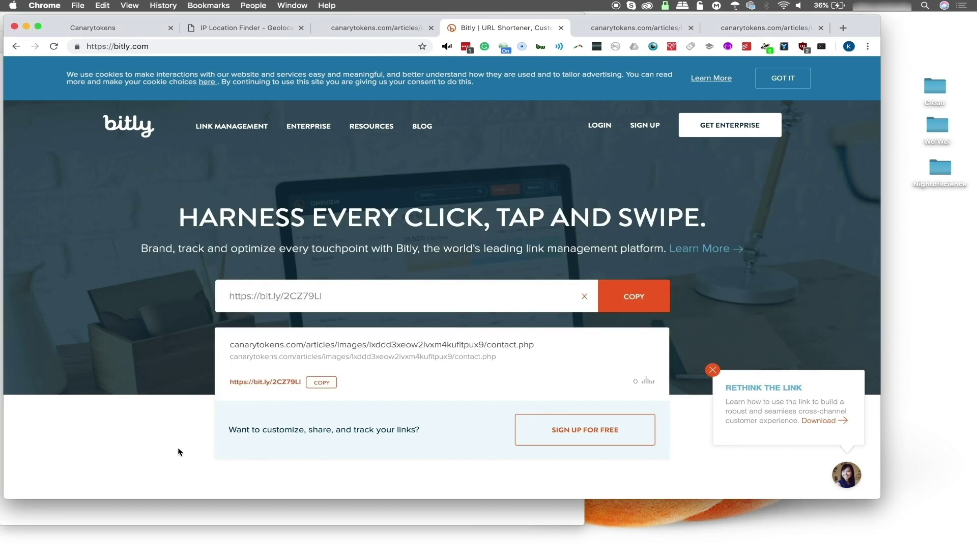
# Reload the Canarytokens history page to pick up the new Slack-ImgProxy hits
pyautogui.click(133, 29)
pyautogui.click(55, 46)
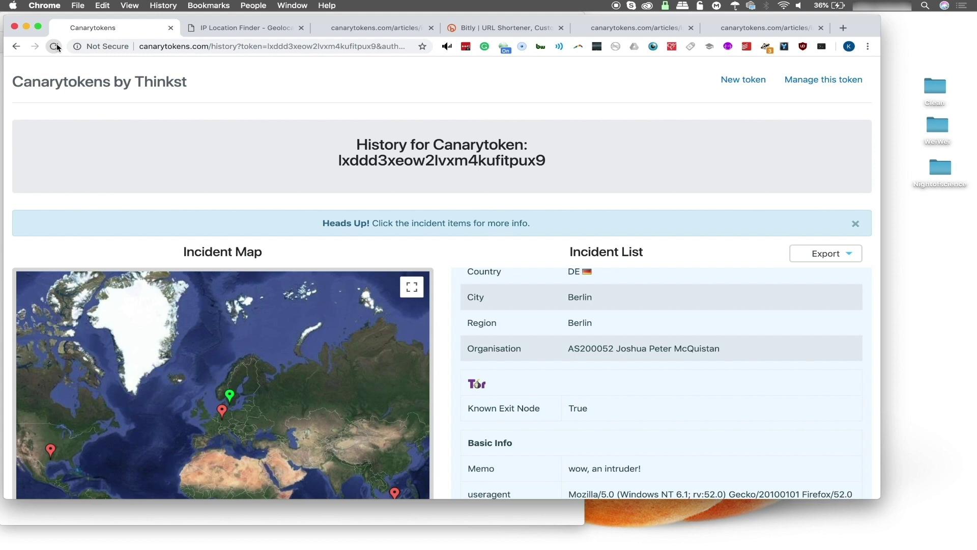
pyautogui.click(57, 47)
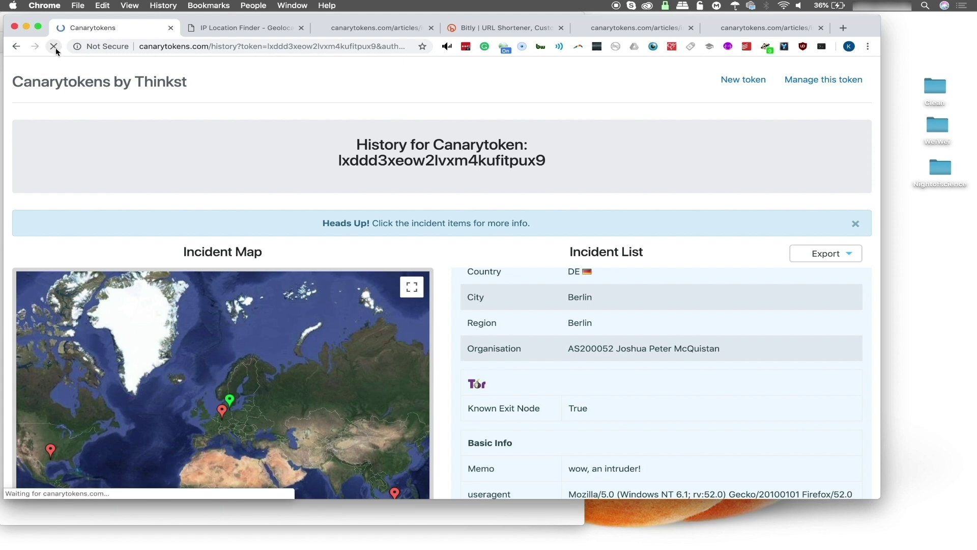
# Expand the 08:20:15 hit: Slack-ImgProxy from an ap-northeast-1 Amazon EC2 host, not a Tor exit
pyautogui.click(630, 284)
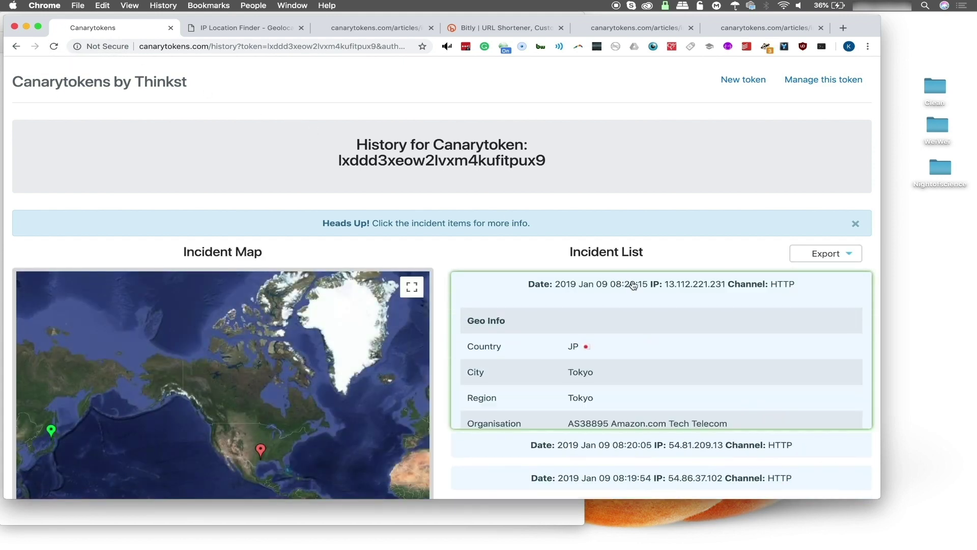
pyautogui.scroll(-5, 633, 285)
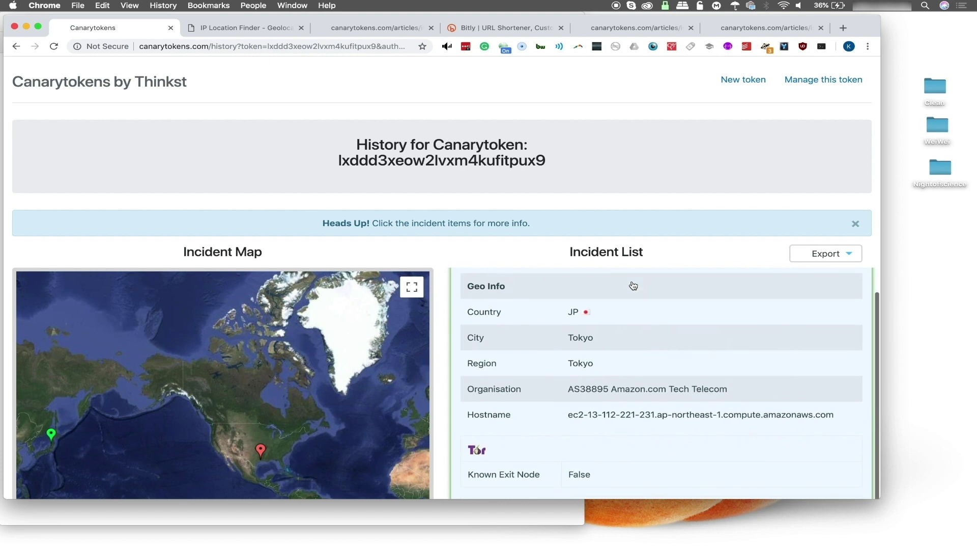
pyautogui.scroll(-2, 633, 285)
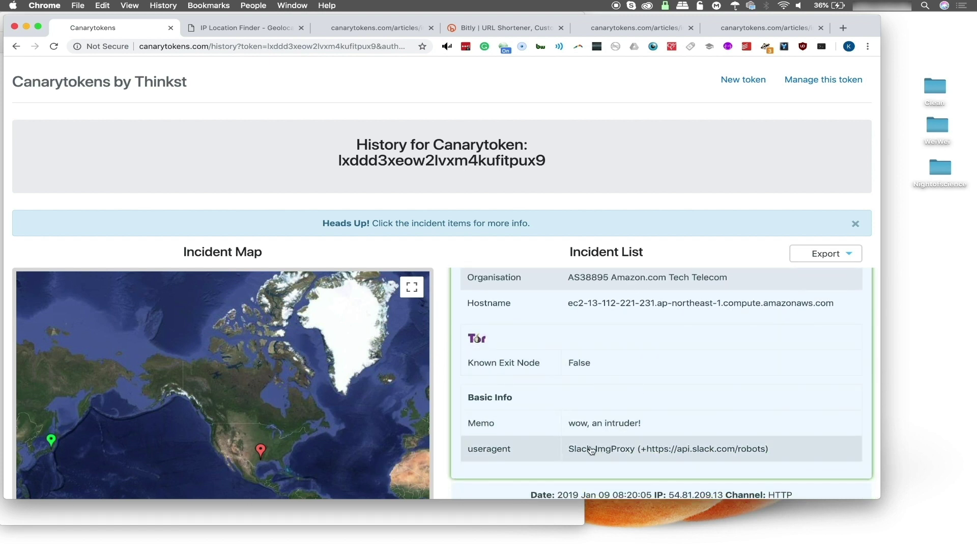
pyautogui.scroll(5, 732, 458)
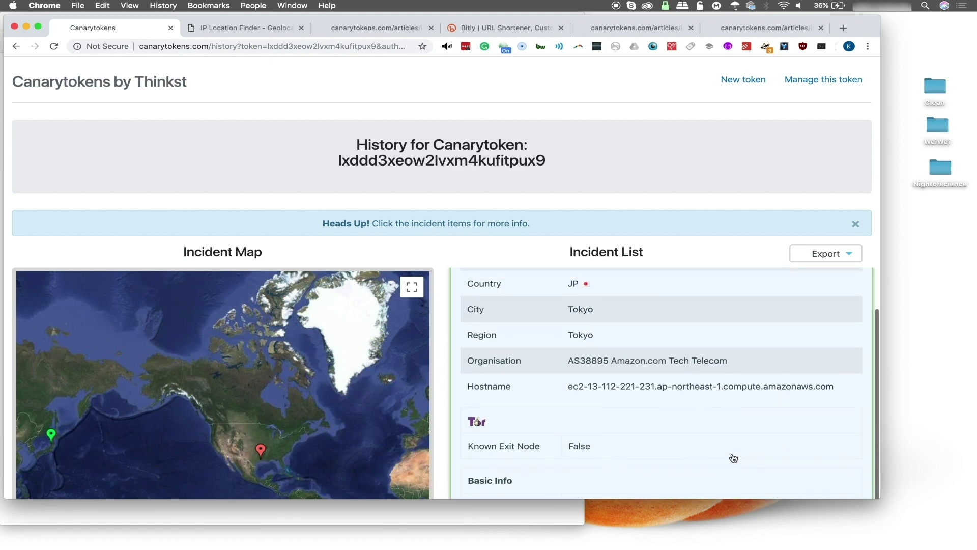
pyautogui.scroll(-7, 609, 391)
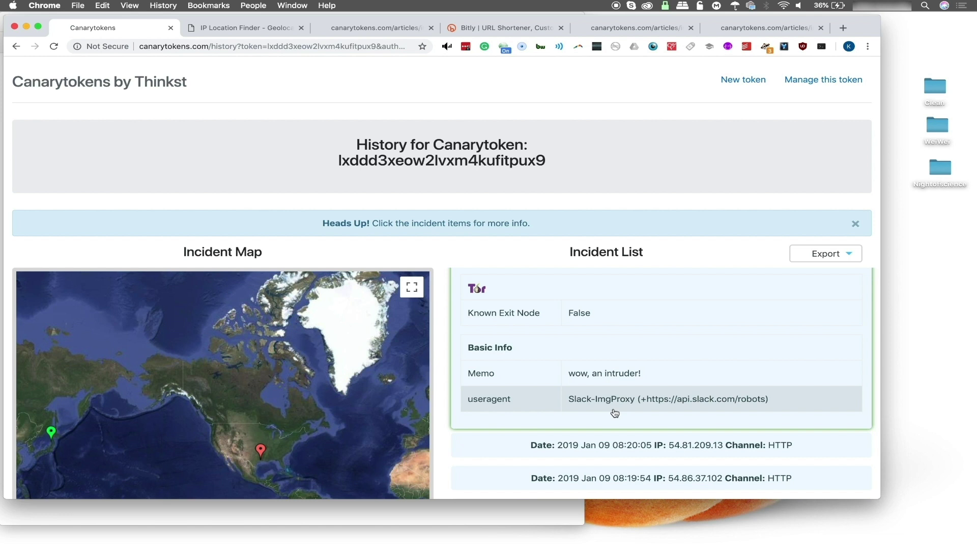
pyautogui.scroll(-1, 614, 413)
pyautogui.scroll(2, 615, 413)
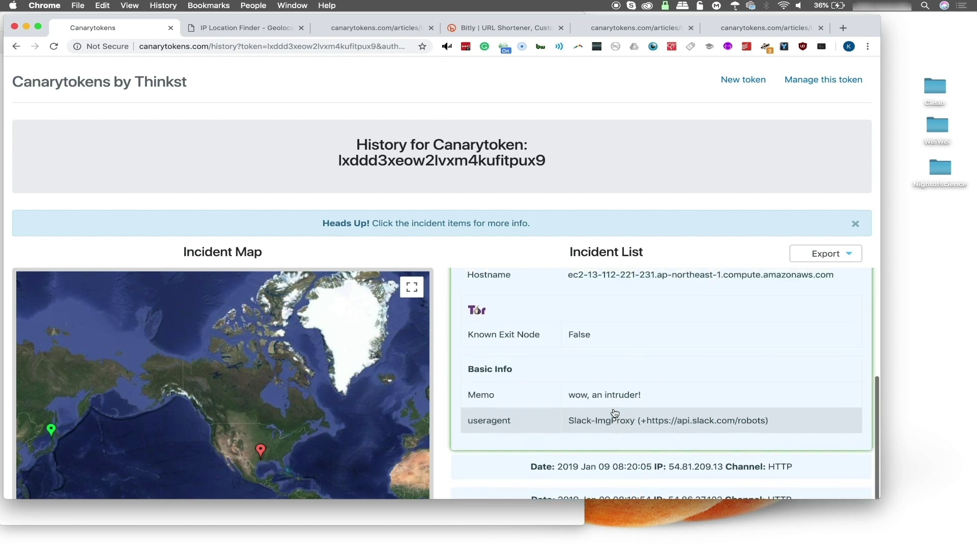